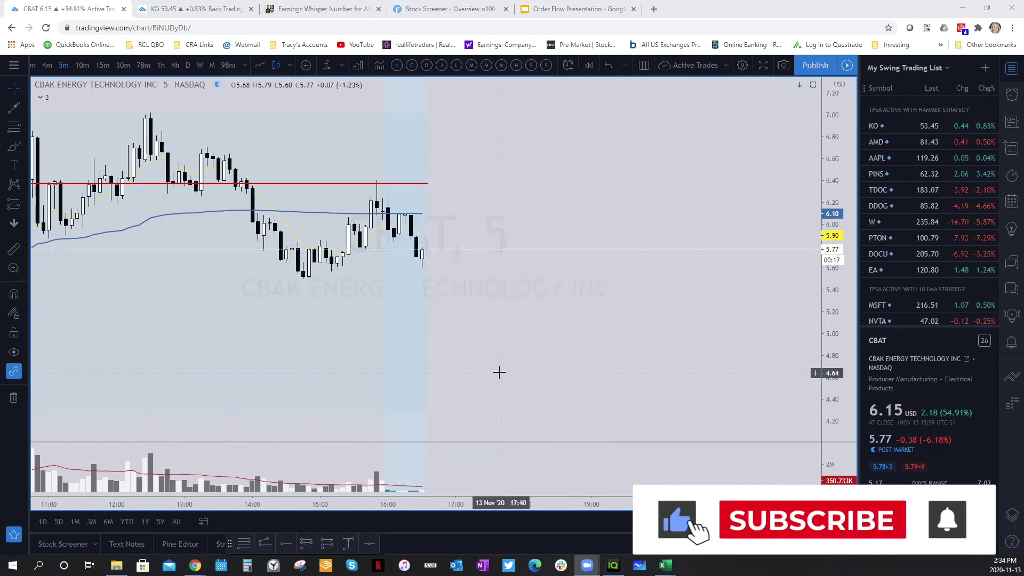
Pan the CBAT 5-minute chart back until the early-morning candles from 08:00 are visible.
{"action": "scroll", "coordinate": [587, 355], "scroll_direction": "down", "scroll_amount": 1}
{"action": "scroll", "coordinate": [615, 350], "scroll_direction": "up", "scroll_amount": 2}
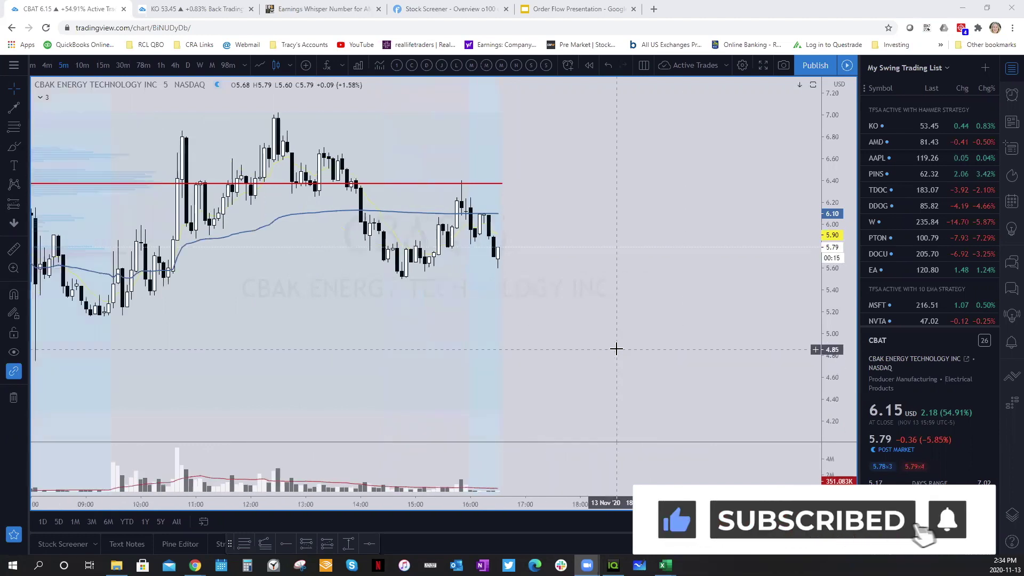
{"action": "left_click_drag", "start_coordinate": [615, 349], "coordinate": [480, 343]}
{"action": "left_click_drag", "start_coordinate": [580, 344], "coordinate": [619, 377]}
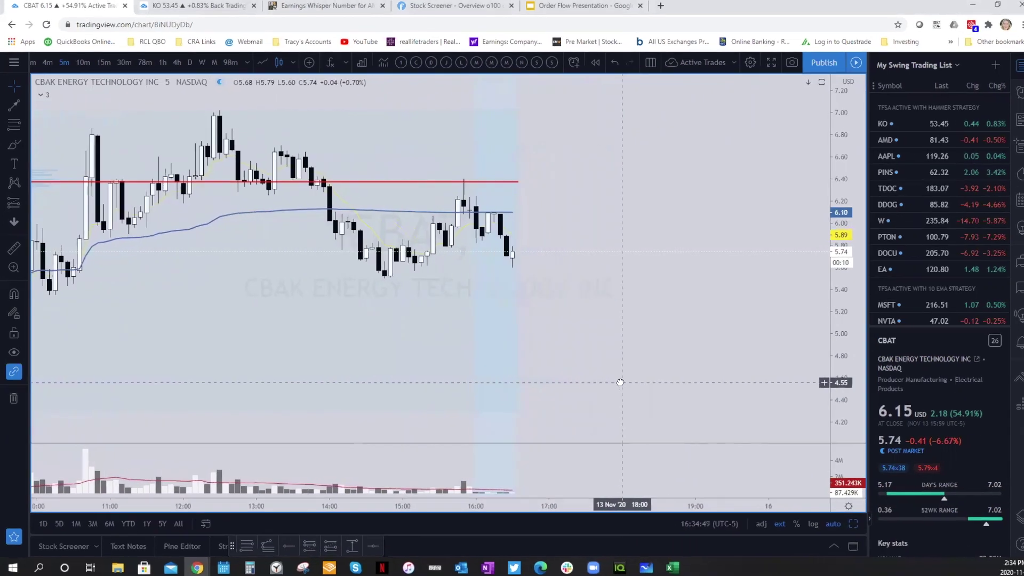
{"action": "left_click_drag", "start_coordinate": [332, 374], "coordinate": [512, 369]}
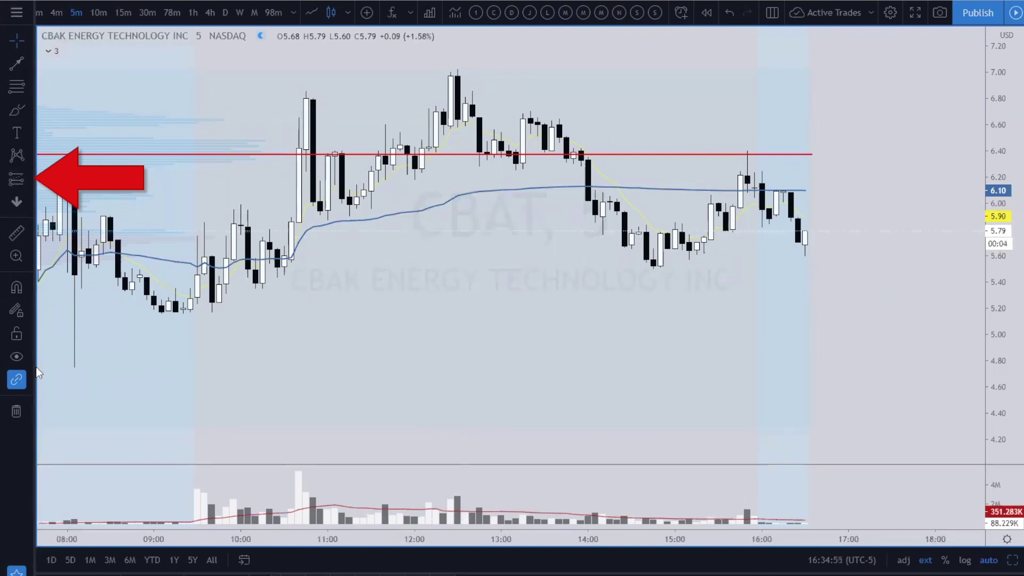
Place a Long Position at entry 5.82 with target 6.27 and stop 5.37, then select it.
{"action": "left_click", "coordinate": [30, 177]}
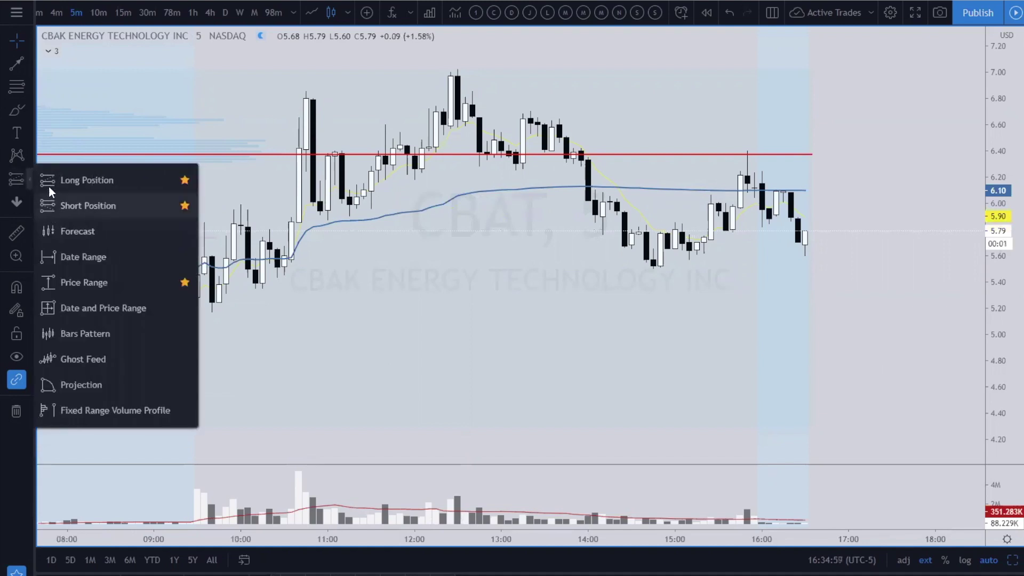
{"action": "left_click", "coordinate": [45, 180]}
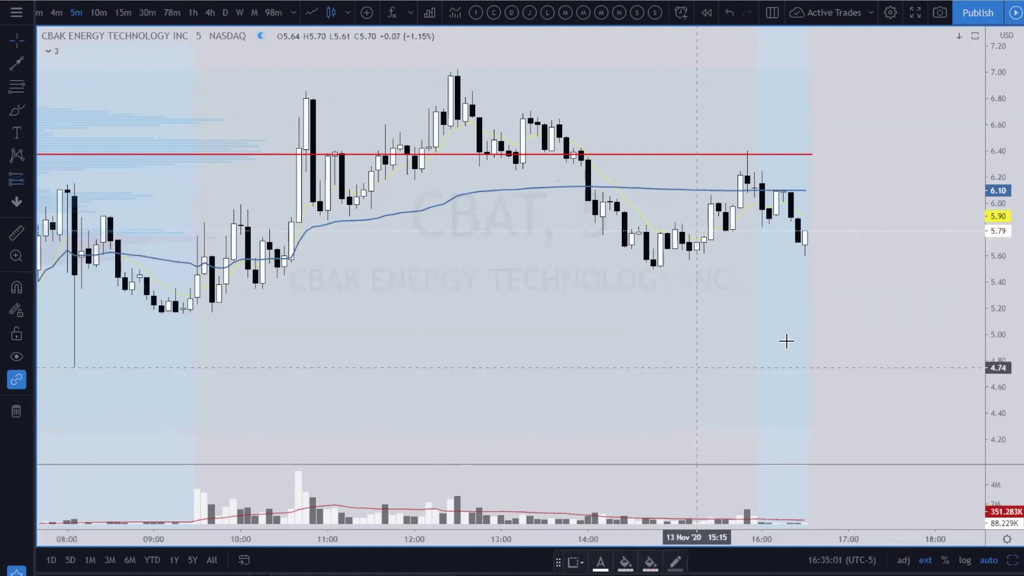
{"action": "left_click", "coordinate": [653, 228]}
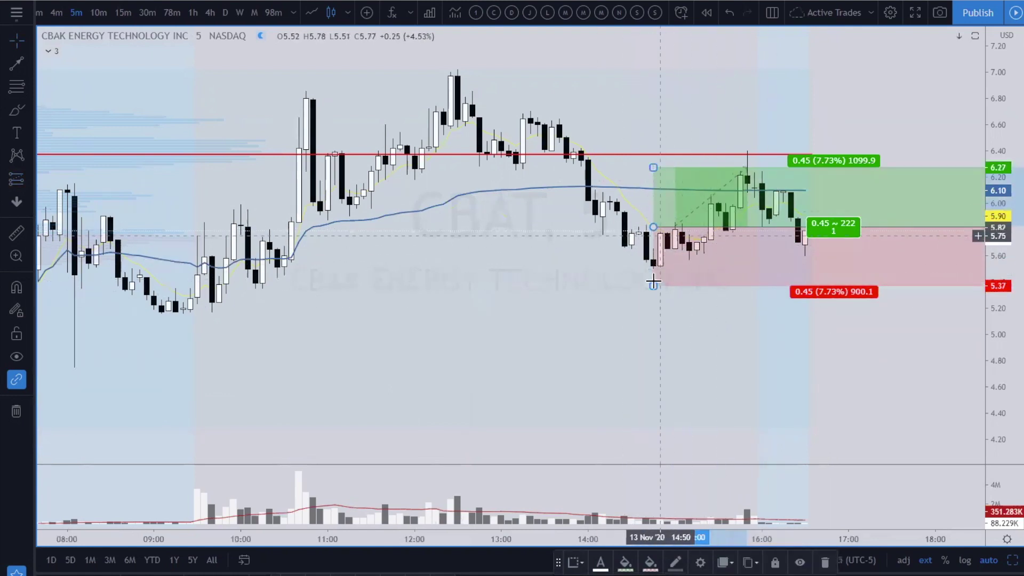
{"action": "left_click_drag", "start_coordinate": [737, 432], "coordinate": [606, 425]}
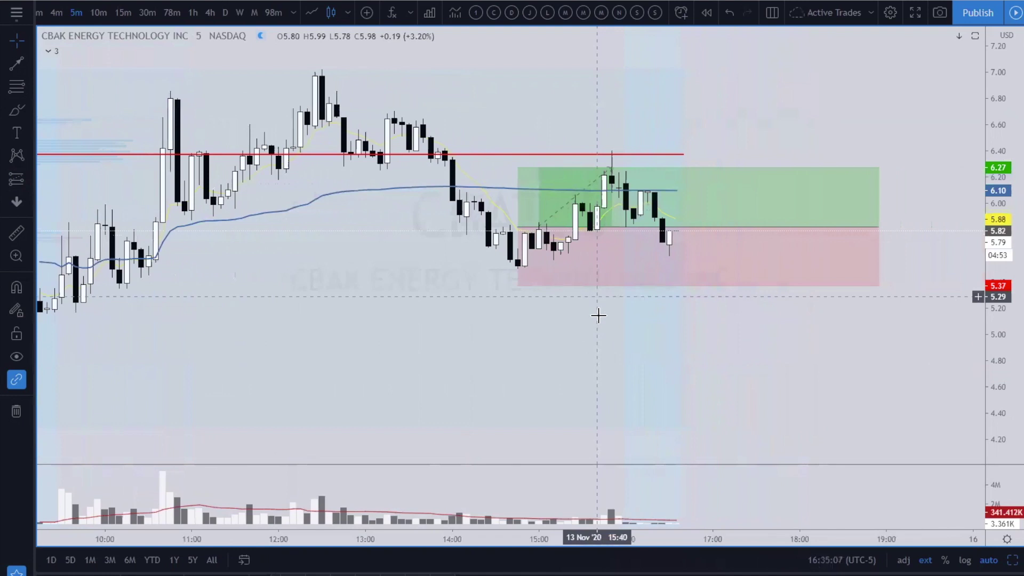
{"action": "left_click", "coordinate": [520, 243]}
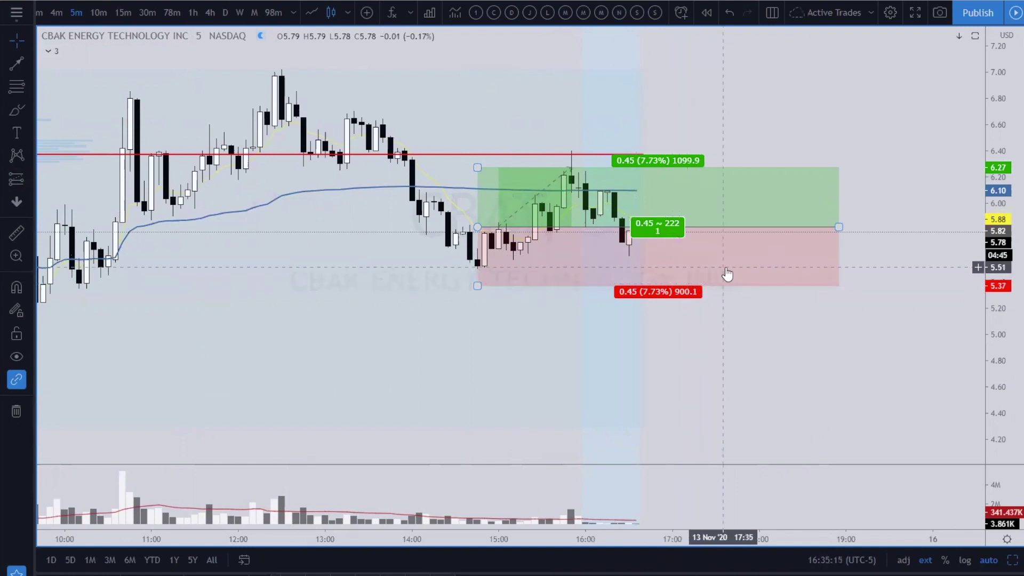
Drag the long position's profit target up to about 1.19 (20.45%).
{"action": "left_click_drag", "start_coordinate": [480, 169], "coordinate": [453, 92]}
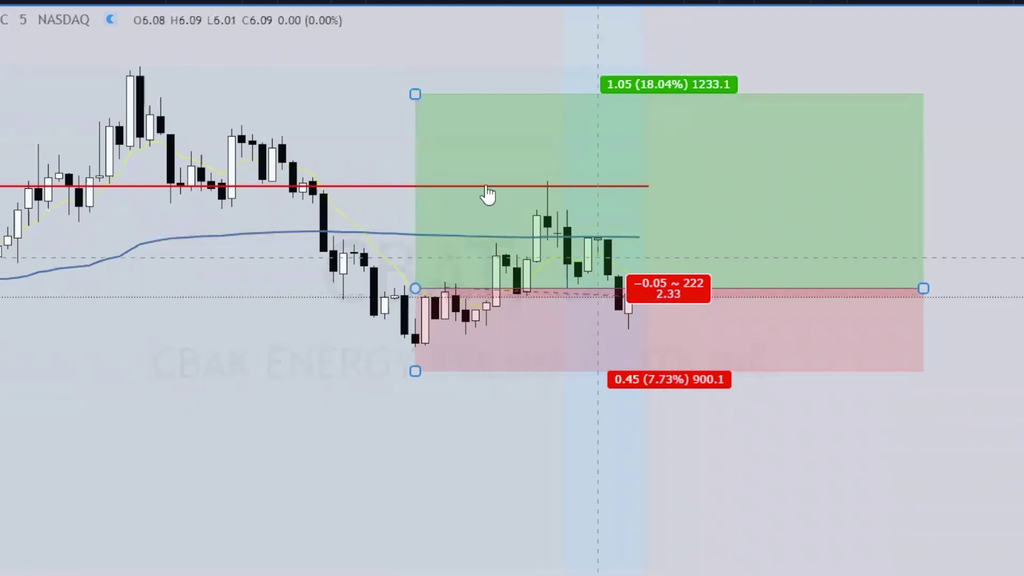
{"action": "left_click_drag", "start_coordinate": [415, 94], "coordinate": [415, 183]}
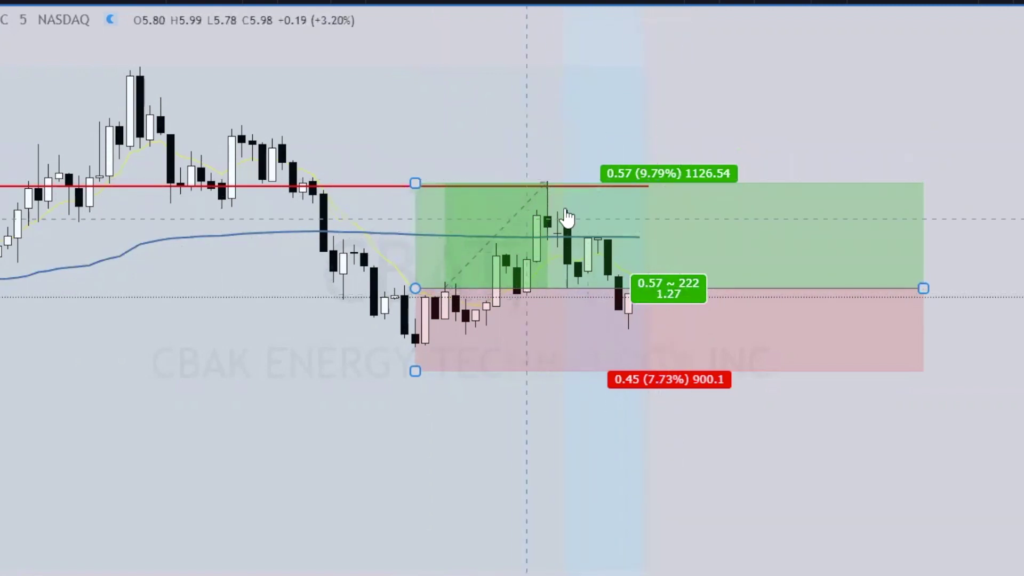
{"action": "left_click_drag", "start_coordinate": [415, 181], "coordinate": [415, 69]}
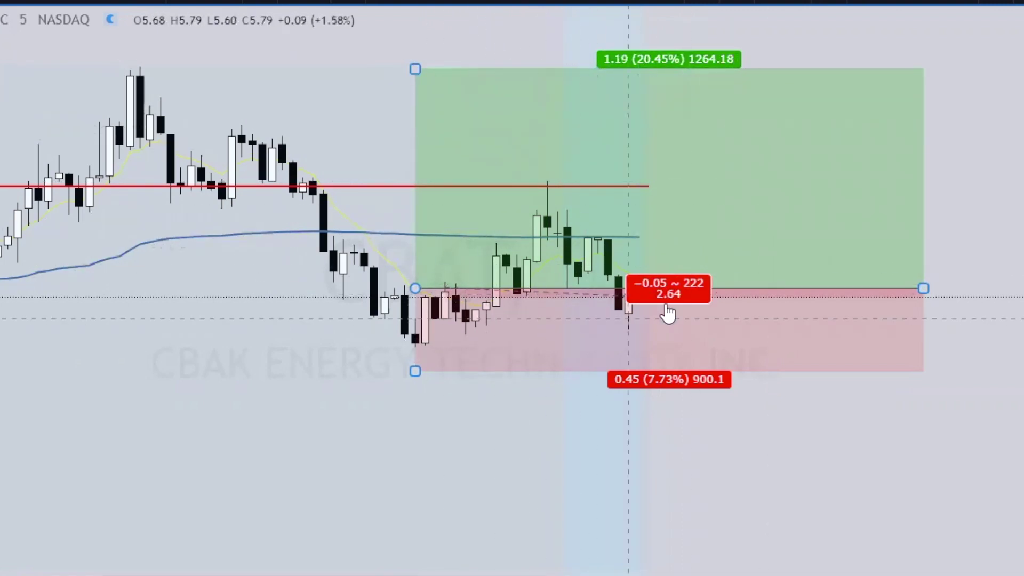
Shorten the position box to end near 15:45 and fine-tune the target to 1.22 (20.96%).
{"action": "left_click", "coordinate": [663, 446]}
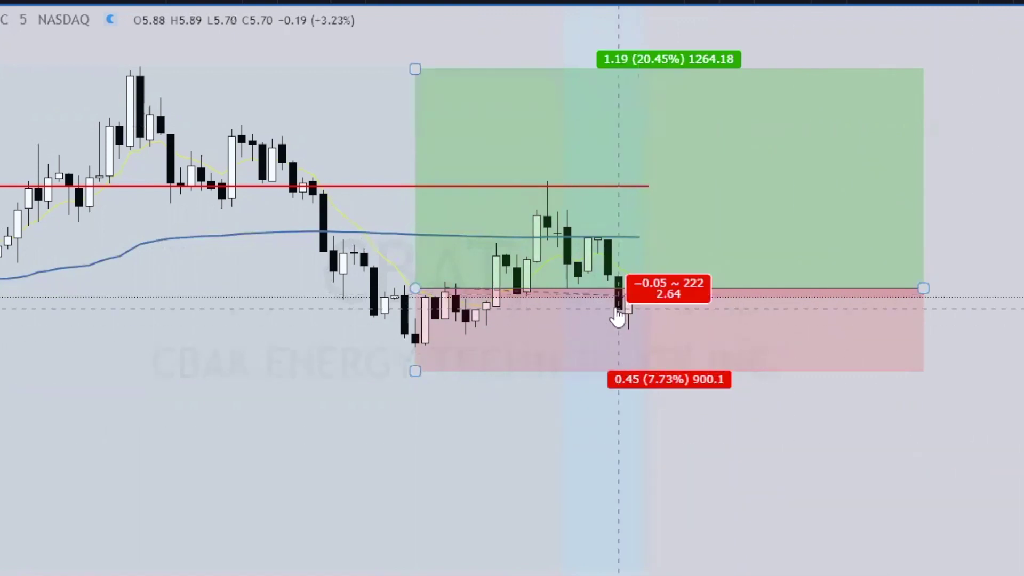
{"action": "left_click_drag", "start_coordinate": [920, 293], "coordinate": [549, 280]}
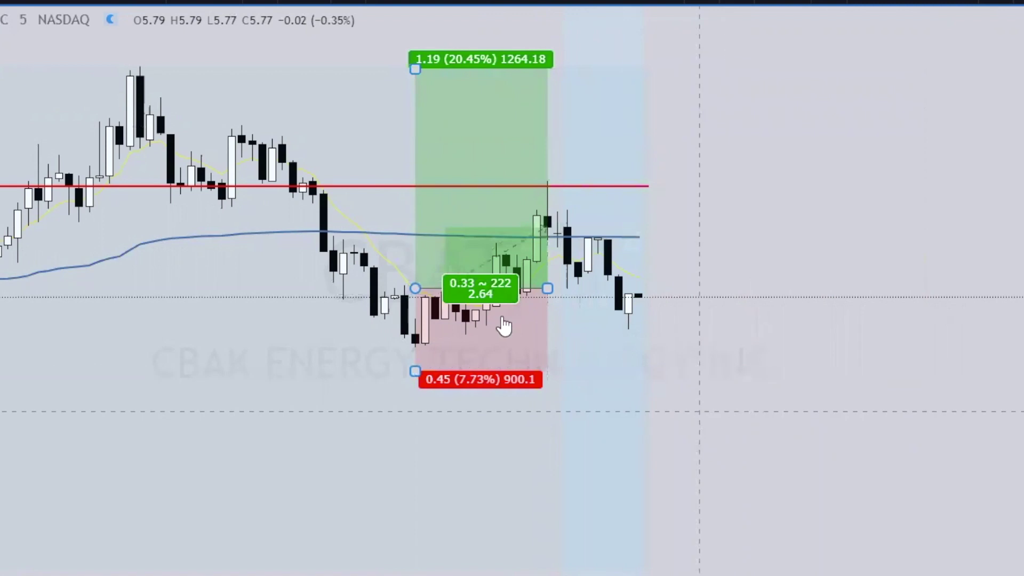
{"action": "mouse_move", "coordinate": [546, 288]}
{"action": "left_mouse_down"}
{"action": "mouse_move", "coordinate": [737, 283]}
{"action": "mouse_move", "coordinate": [542, 282]}
{"action": "left_mouse_up"}
{"action": "mouse_move", "coordinate": [414, 67]}
{"action": "left_mouse_down"}
{"action": "mouse_move", "coordinate": [408, 81]}
{"action": "mouse_move", "coordinate": [407, 63]}
{"action": "left_mouse_up"}
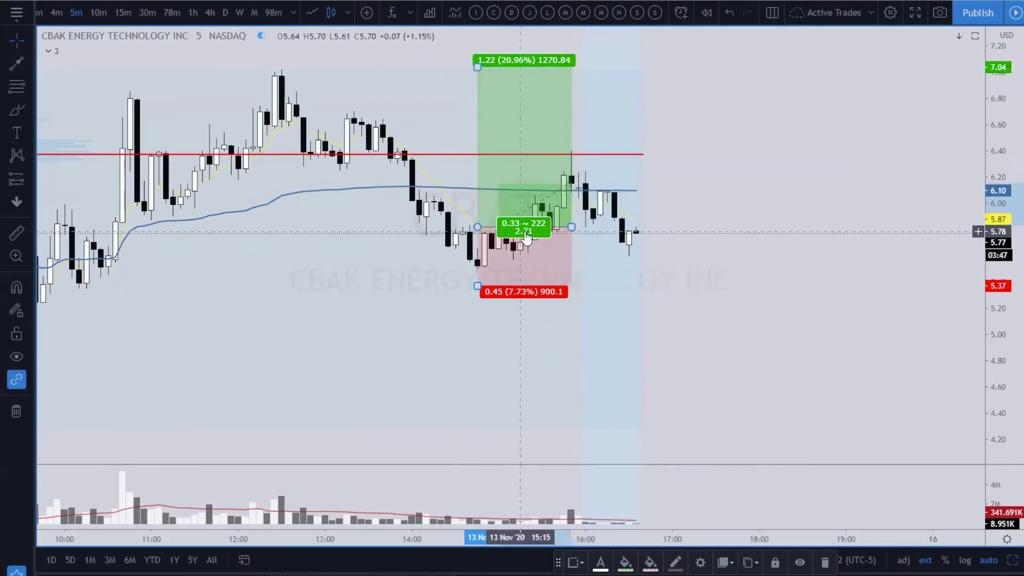
Set the position's risk to 1% of the 1000 USD account in Risk/Reward settings.
{"action": "double_click", "coordinate": [526, 239]}
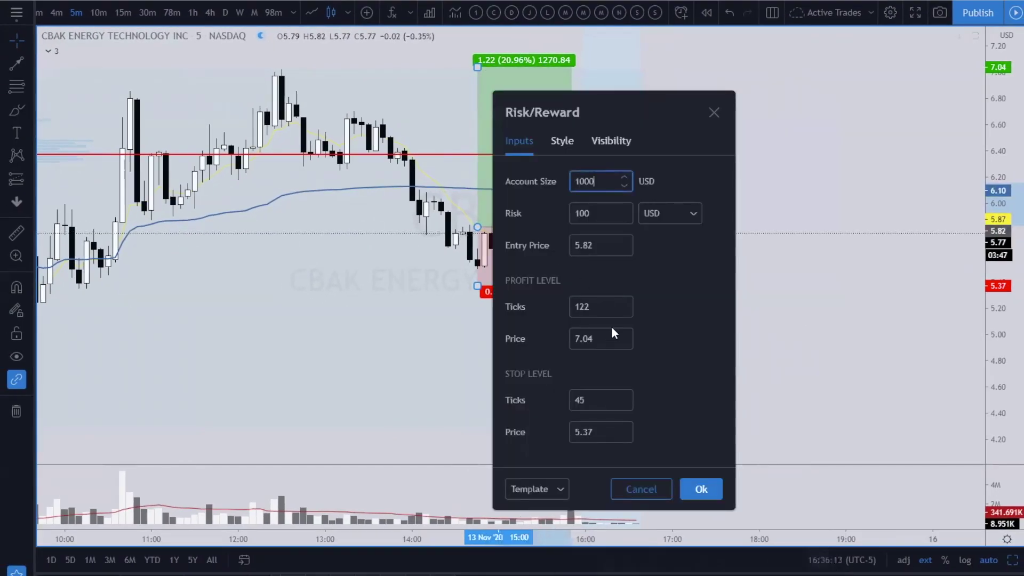
{"action": "left_click_drag", "start_coordinate": [584, 107], "coordinate": [363, 103]}
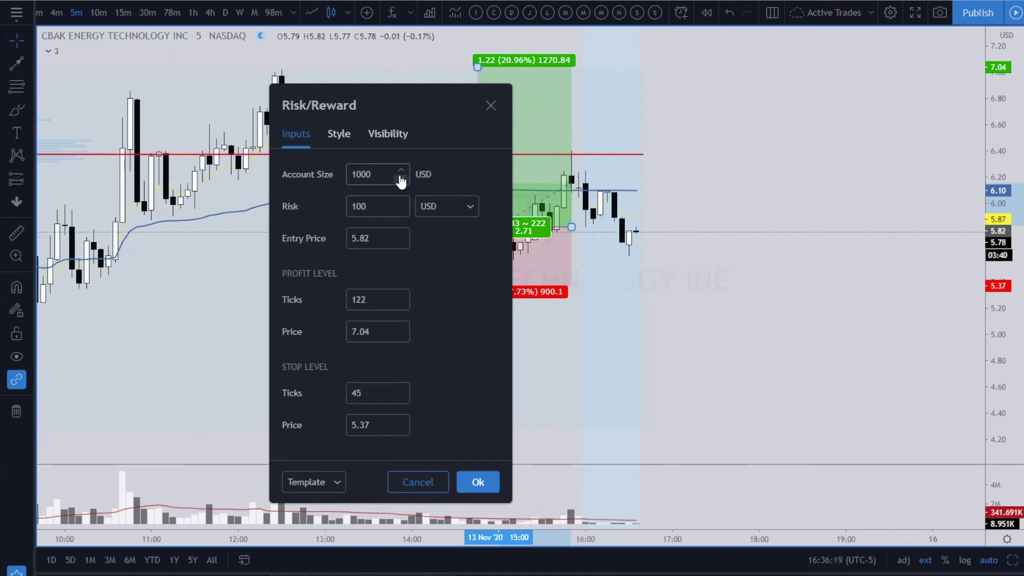
{"action": "left_click", "coordinate": [394, 208]}
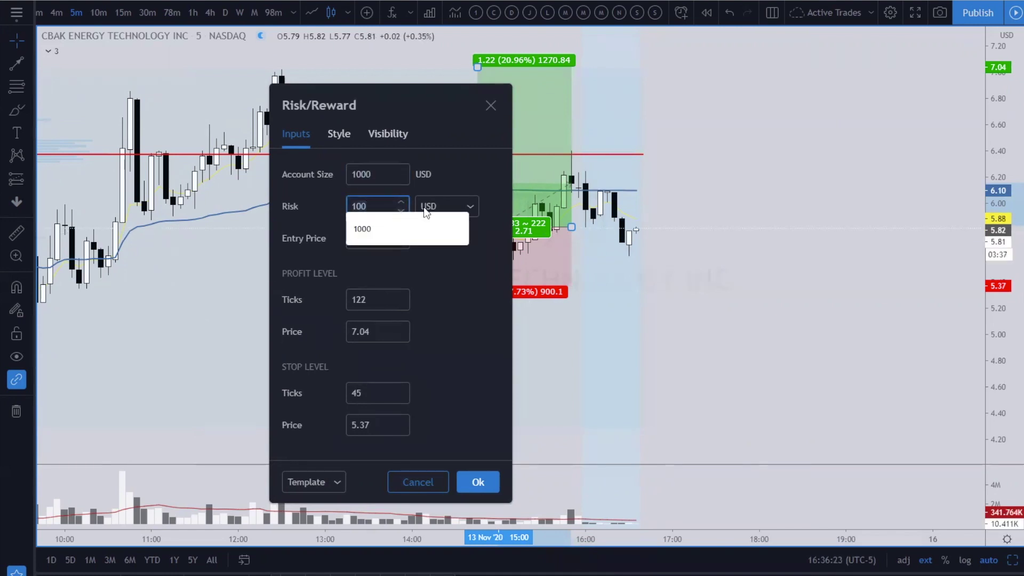
{"action": "left_click", "coordinate": [454, 208]}
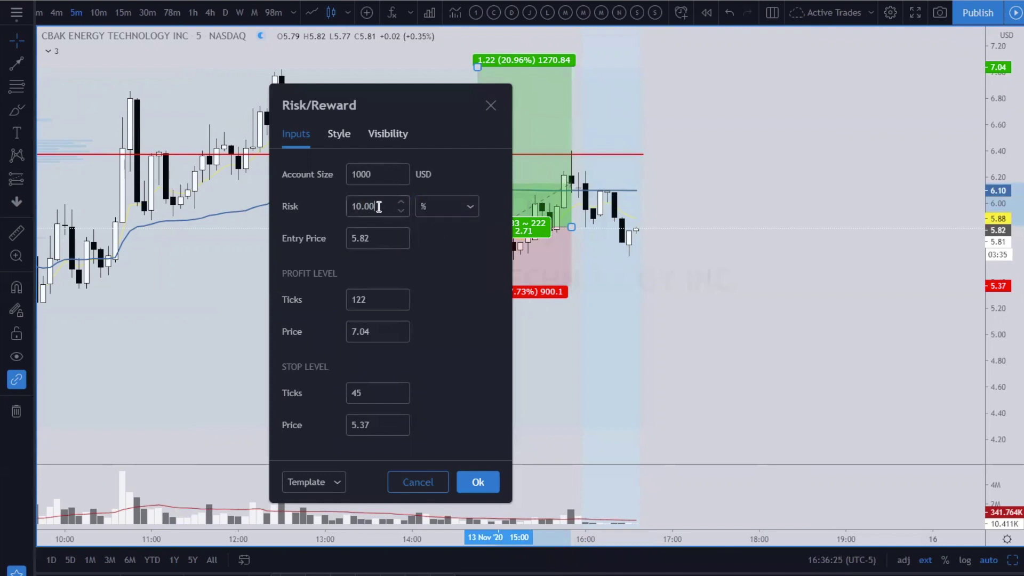
{"action": "key", "text": "BackSpace"}
{"action": "key", "text": "BackSpace"}
{"action": "key", "text": "BackSpace"}
{"action": "key", "text": "BackSpace"}
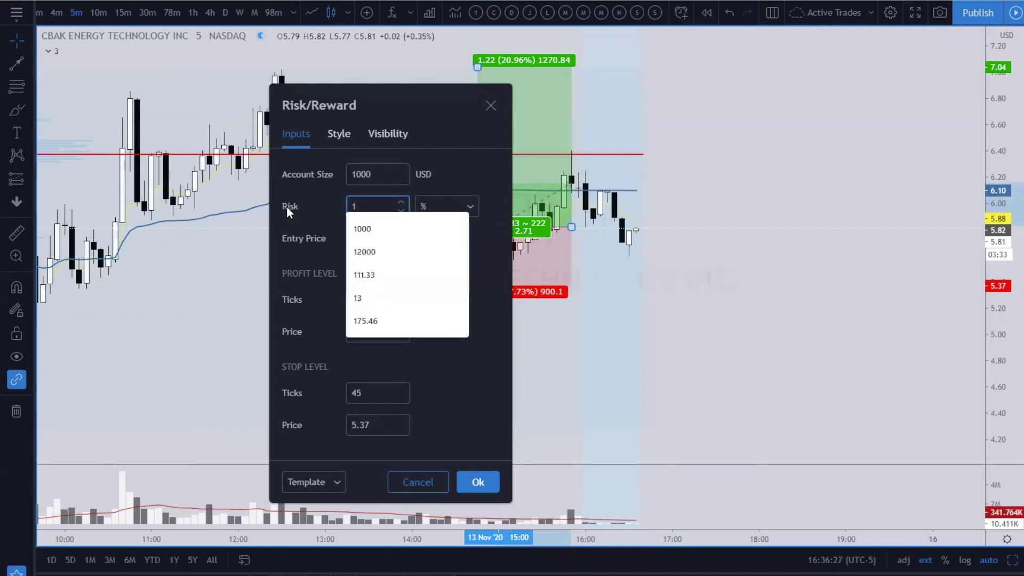
{"action": "key", "text": "Tab"}
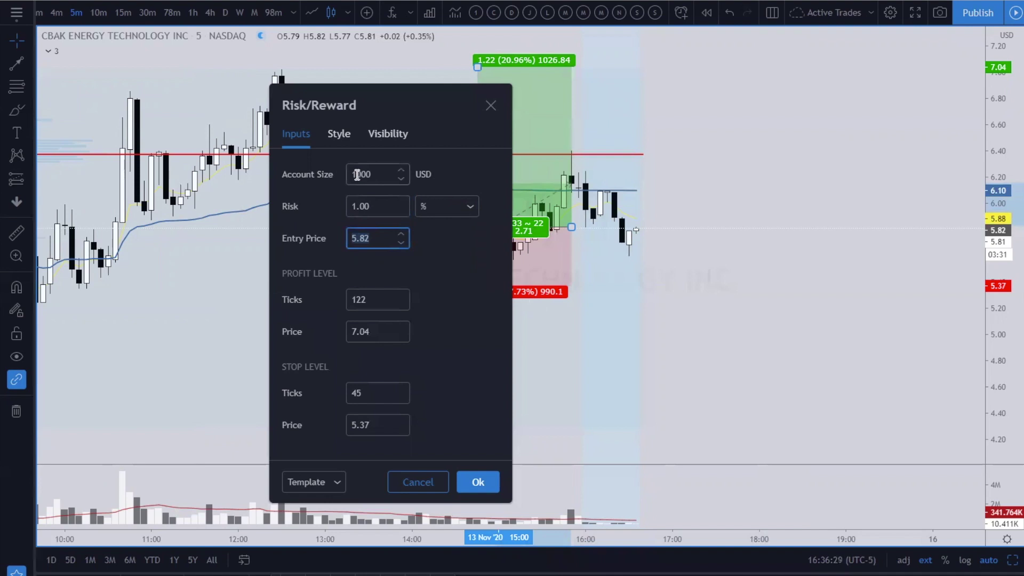
{"action": "left_click", "coordinate": [480, 485]}
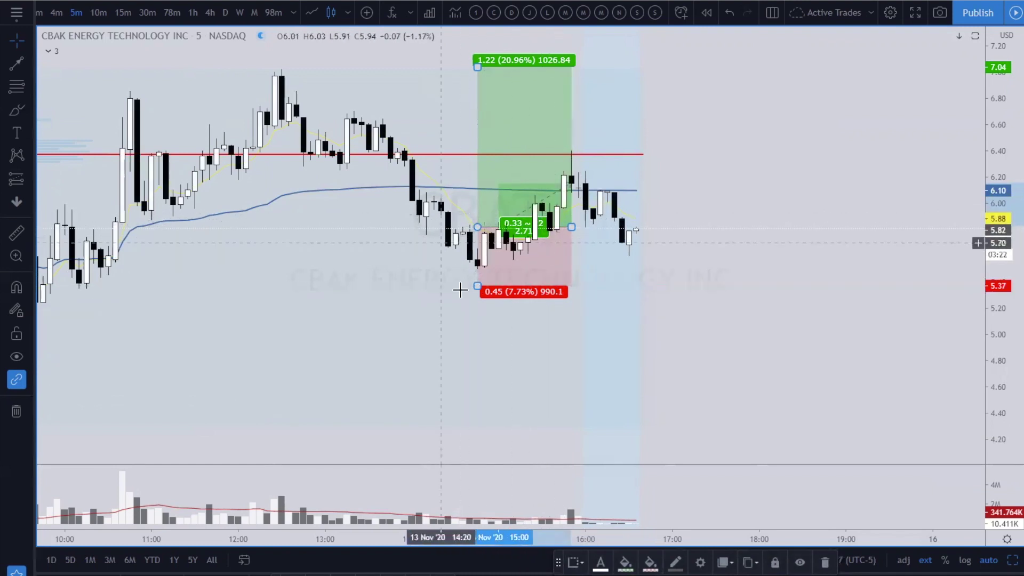
Switch the position's risk unit to USD and set the risk to 100.
{"action": "double_click", "coordinate": [567, 258]}
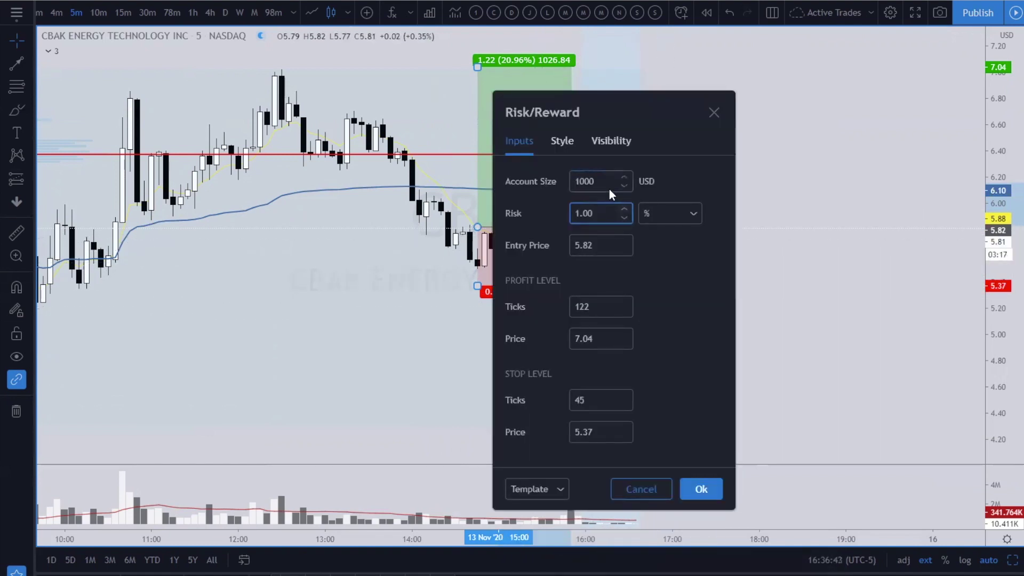
{"action": "left_click", "coordinate": [677, 216]}
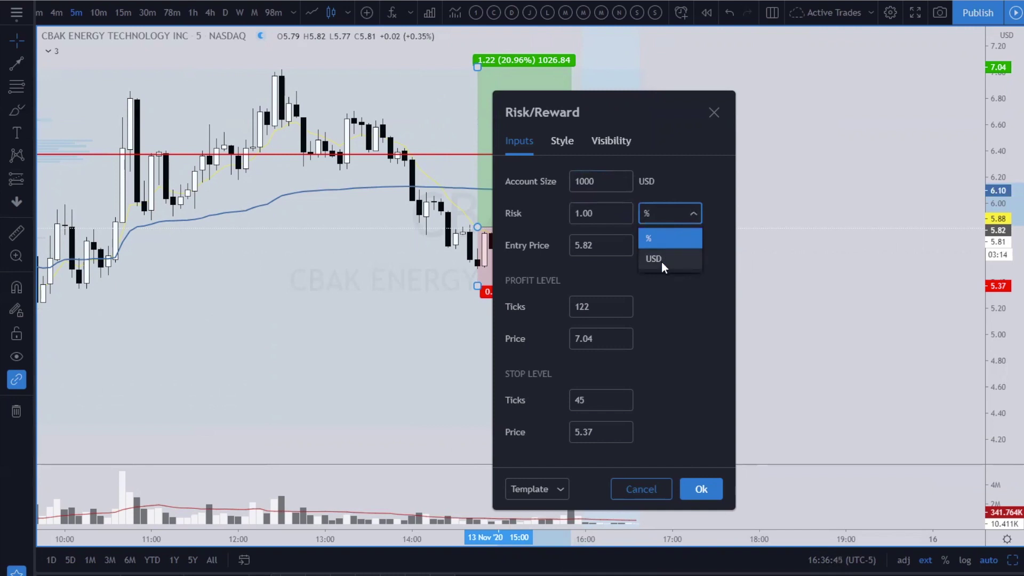
{"action": "left_click", "coordinate": [661, 262]}
{"action": "left_click", "coordinate": [604, 215]}
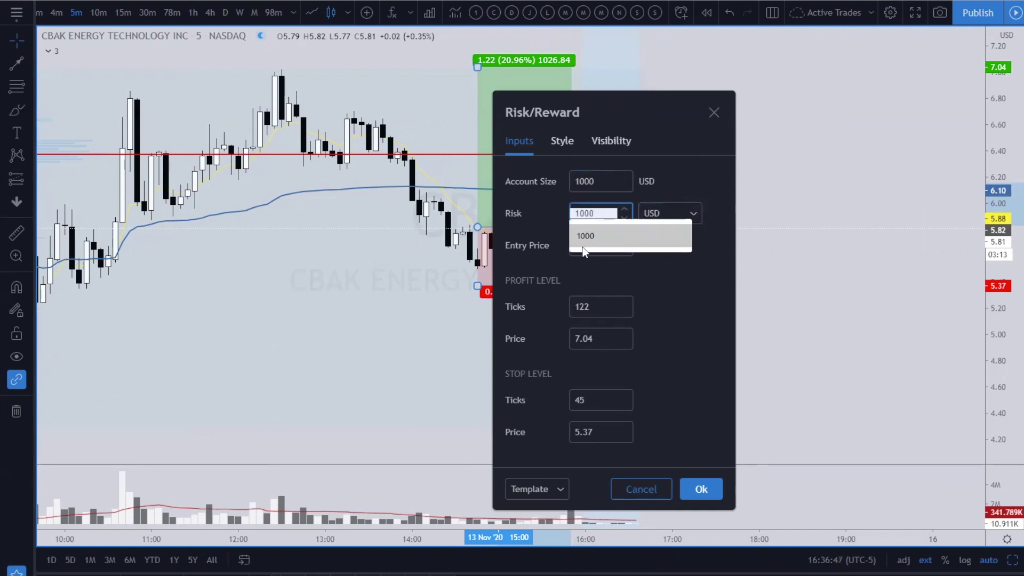
{"action": "type", "text": "100"}
{"action": "key", "text": "BackSpace"}
{"action": "key", "text": "BackSpace"}
{"action": "key", "text": "BackSpace"}
{"action": "key", "text": "BackSpace"}
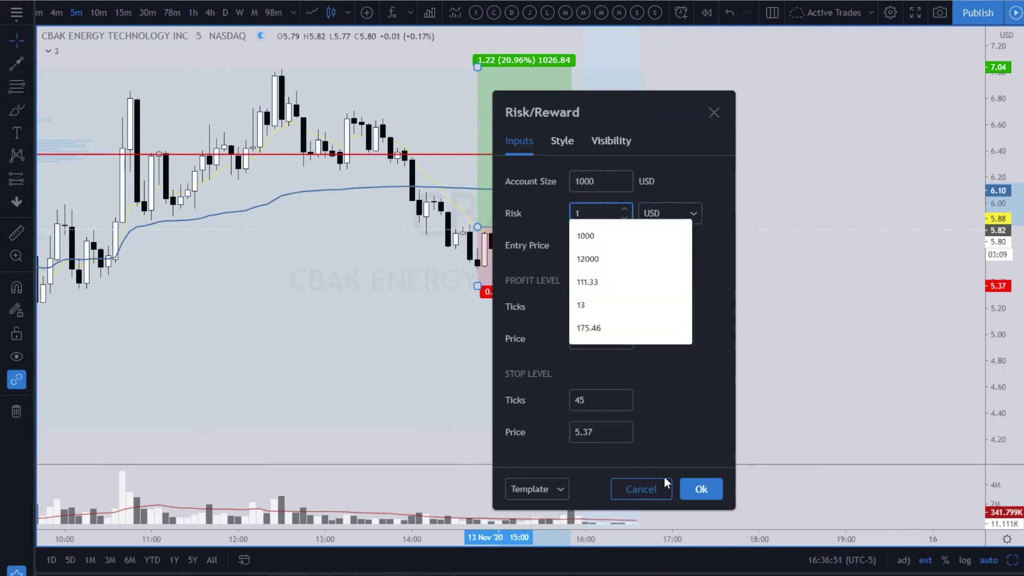
{"action": "type", "text": "00"}
{"action": "left_click", "coordinate": [701, 412]}
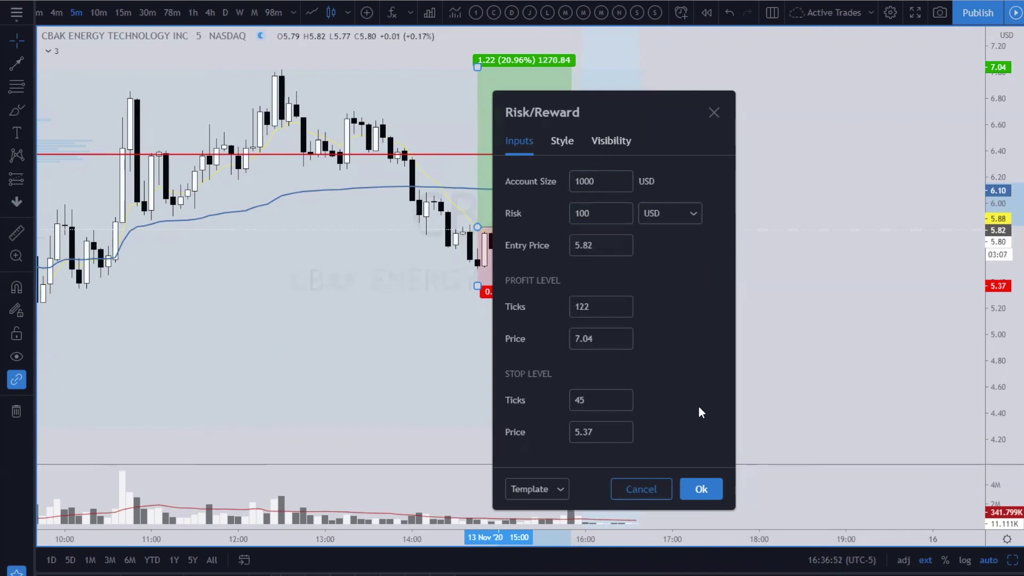
{"action": "left_click", "coordinate": [692, 494]}
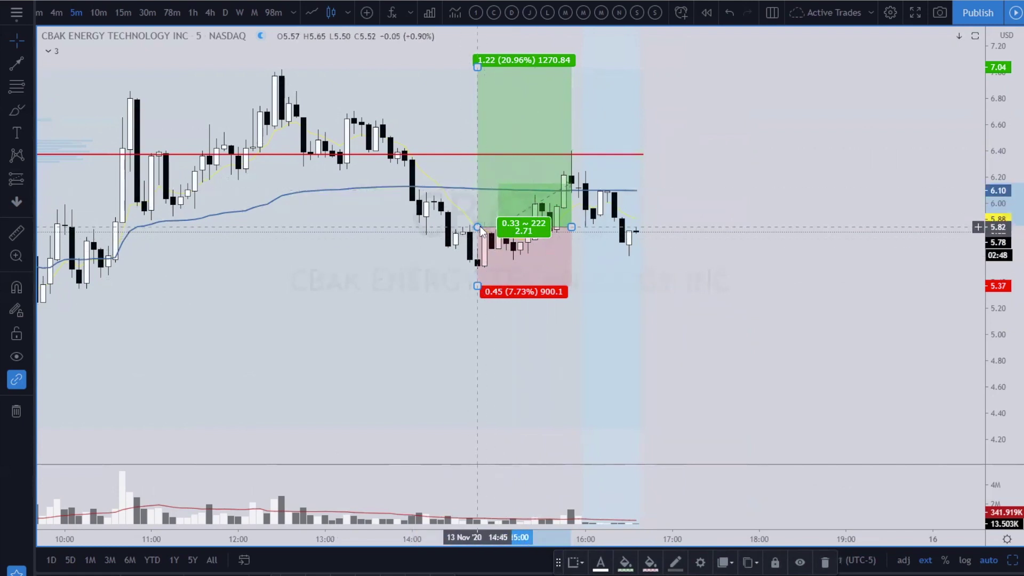
Lower the stop to about 5.30 and raise the risk amount to 500 USD.
{"action": "left_click_drag", "start_coordinate": [475, 288], "coordinate": [472, 308]}
{"action": "double_click", "coordinate": [542, 275]}
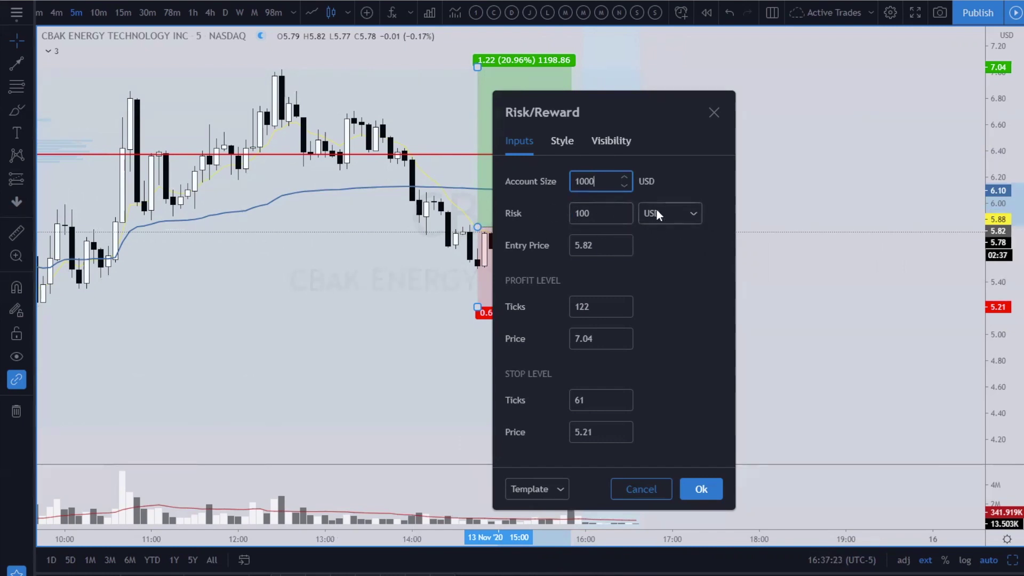
{"action": "left_click", "coordinate": [605, 214]}
{"action": "type", "text": "500"}
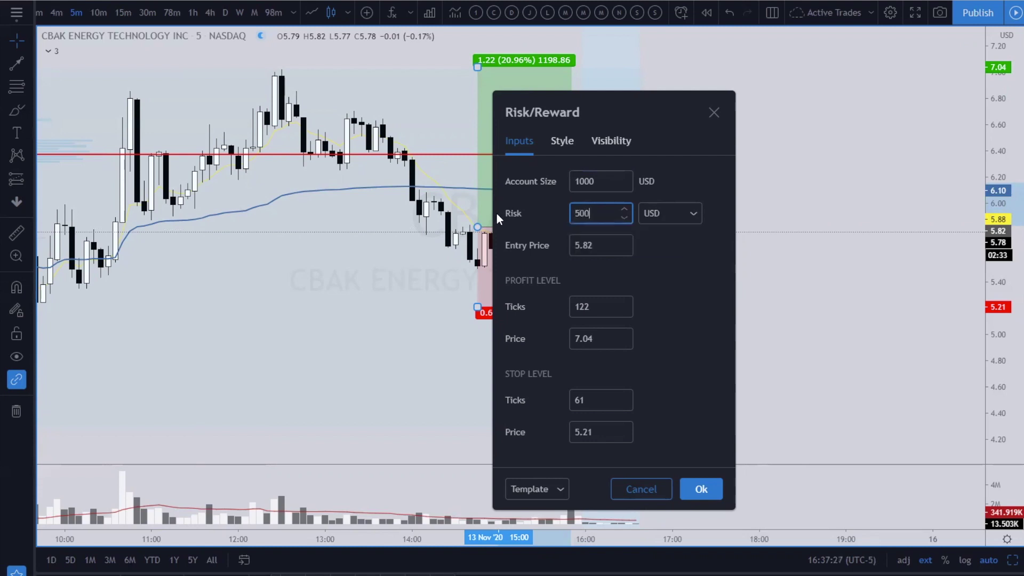
{"action": "left_click", "coordinate": [701, 490]}
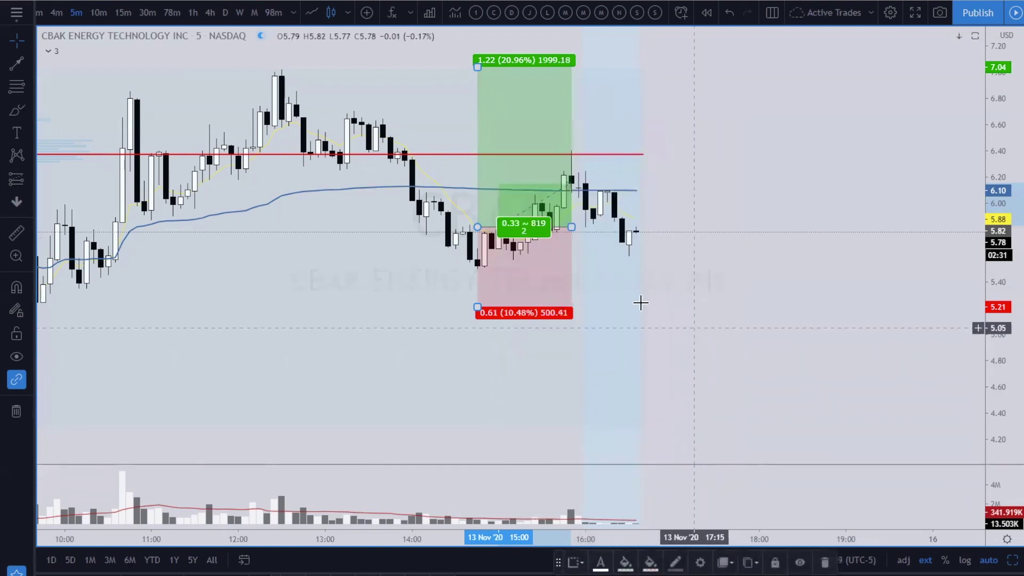
Move the stop up to 5.39 and set the target near 7.01, giving a 2.77 ratio.
{"action": "mouse_move", "coordinate": [477, 307]}
{"action": "left_mouse_down"}
{"action": "mouse_move", "coordinate": [475, 289]}
{"action": "mouse_move", "coordinate": [474, 322]}
{"action": "mouse_move", "coordinate": [469, 283]}
{"action": "left_mouse_up"}
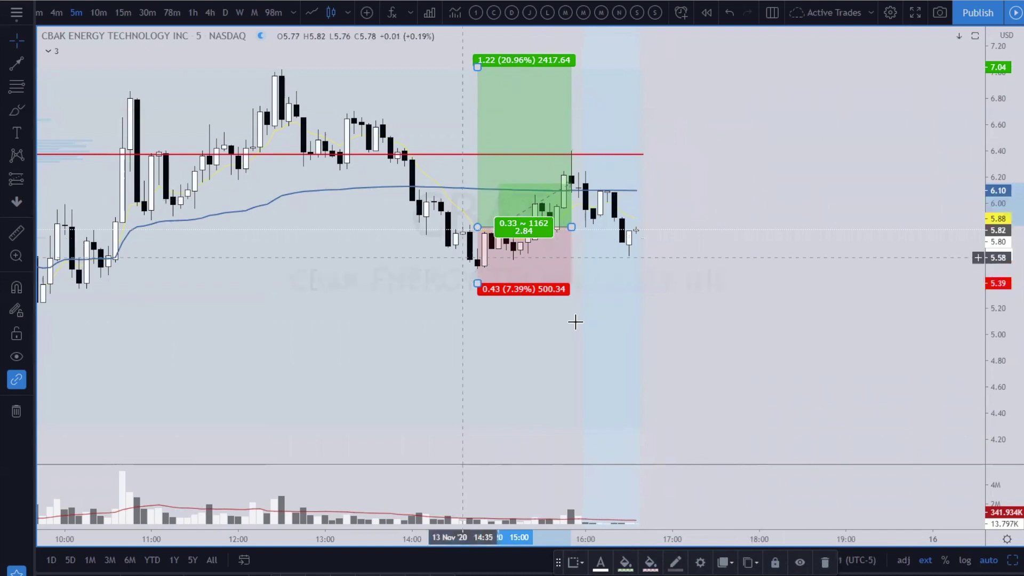
{"action": "left_click", "coordinate": [732, 336]}
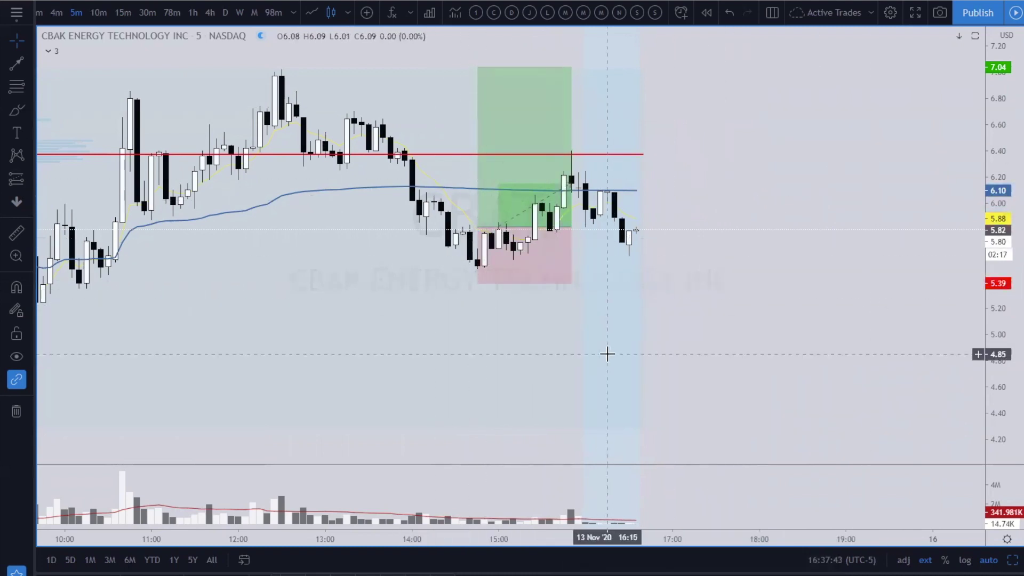
{"action": "mouse_move", "coordinate": [473, 74]}
{"action": "left_mouse_down"}
{"action": "mouse_move", "coordinate": [474, 124]}
{"action": "mouse_move", "coordinate": [473, 113]}
{"action": "left_mouse_up"}
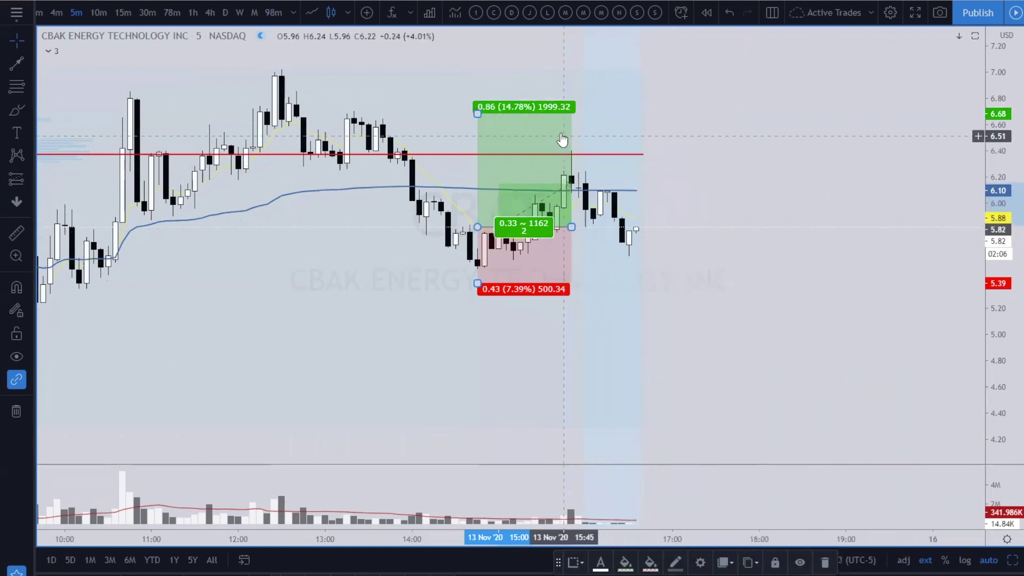
{"action": "left_click_drag", "start_coordinate": [477, 114], "coordinate": [484, 70]}
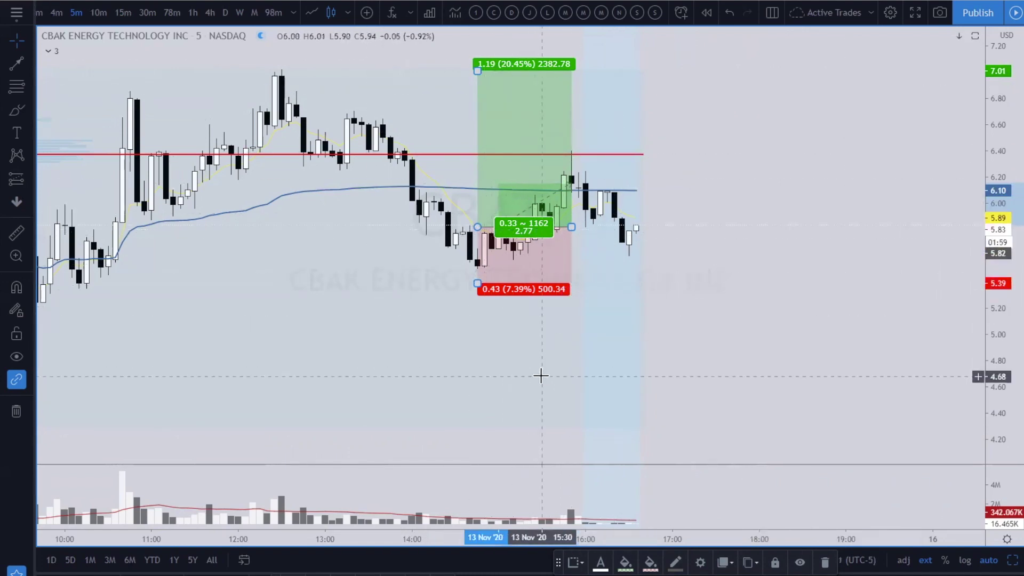
{"action": "scroll", "coordinate": [539, 373], "scroll_direction": "down", "scroll_amount": 1}
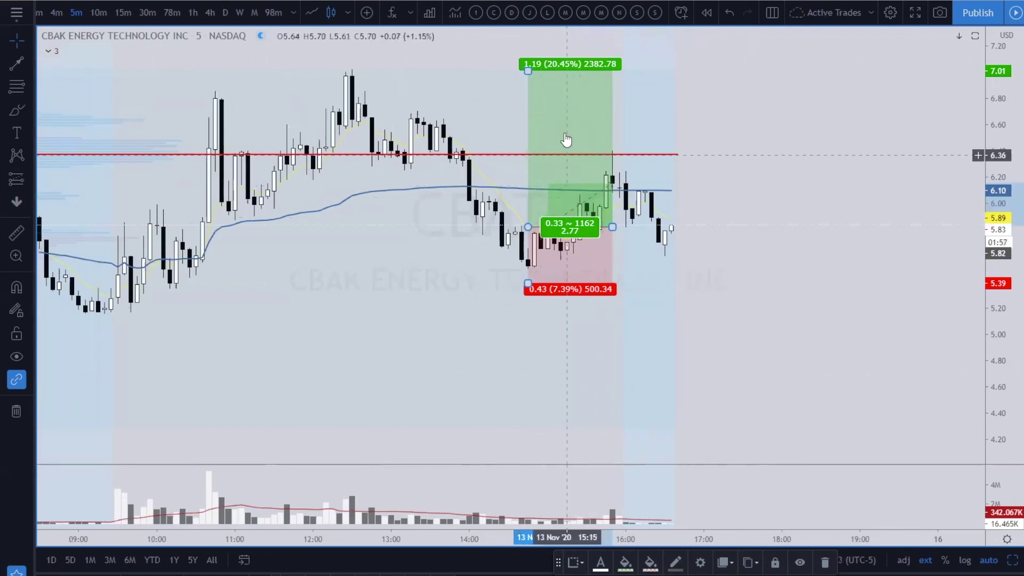
Replace the long position with a short position at 6.35, stop 6.79, target 5.98.
{"action": "key", "text": "Delete"}
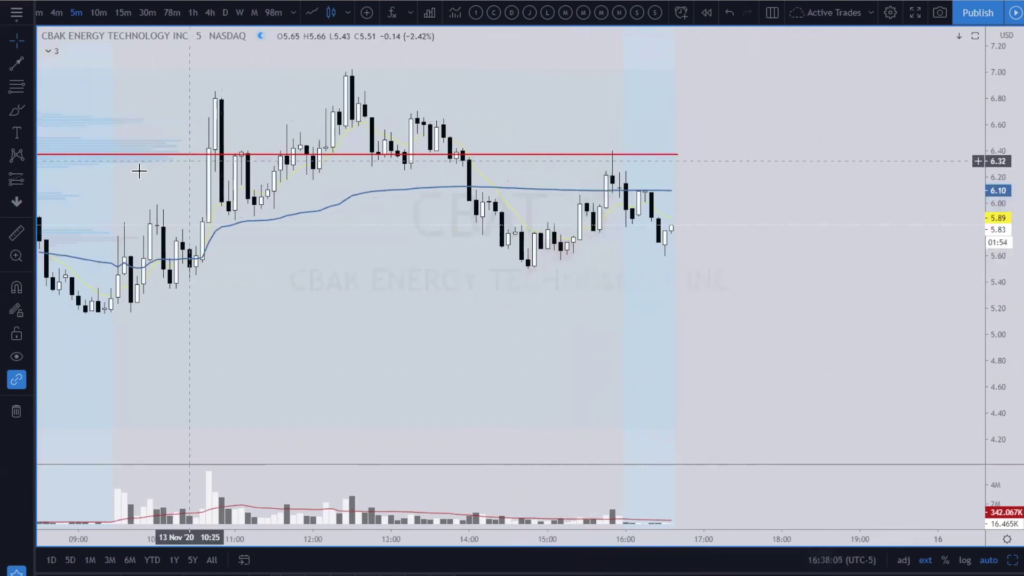
{"action": "left_click", "coordinate": [30, 179]}
{"action": "left_click", "coordinate": [44, 205]}
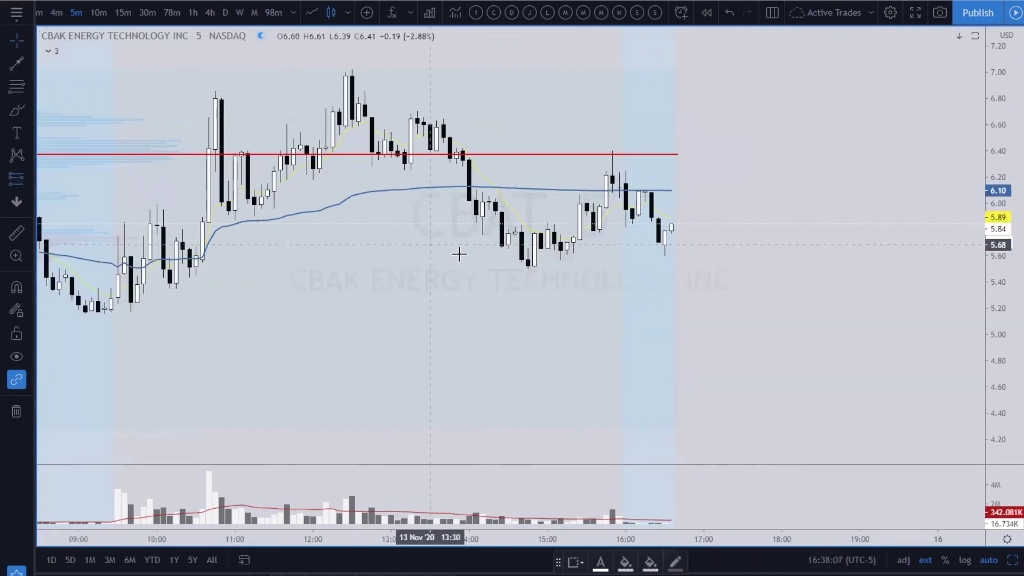
{"action": "left_click", "coordinate": [431, 157]}
{"action": "left_click_drag", "start_coordinate": [429, 107], "coordinate": [430, 100]}
{"action": "double_click", "coordinate": [539, 123]}
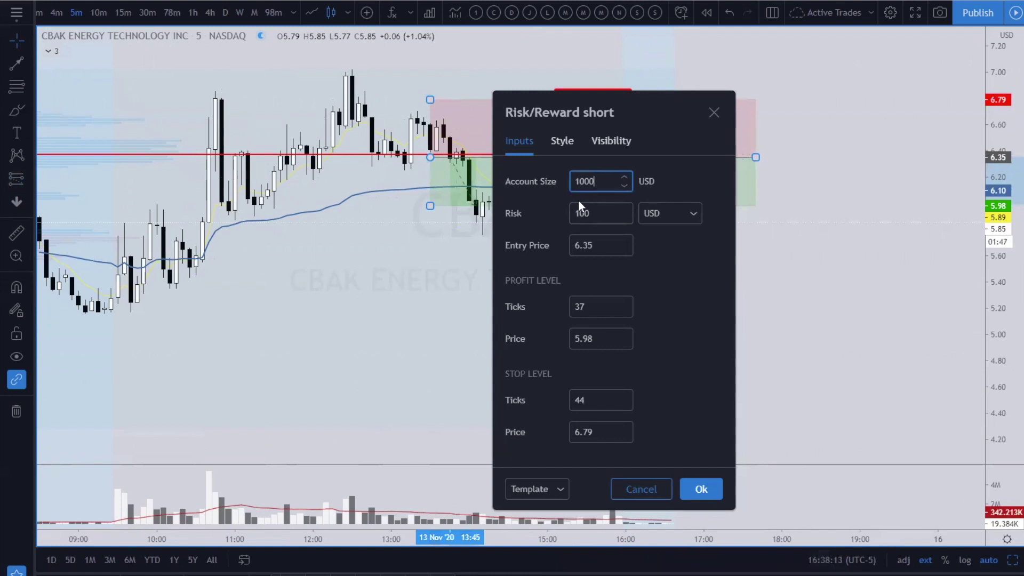
Set the short position's risk to 100 USD on the 1000 USD account and apply.
{"action": "left_click", "coordinate": [610, 213]}
{"action": "key", "text": "BackSpace"}
{"action": "key", "text": "BackSpace"}
{"action": "type", "text": "000"}
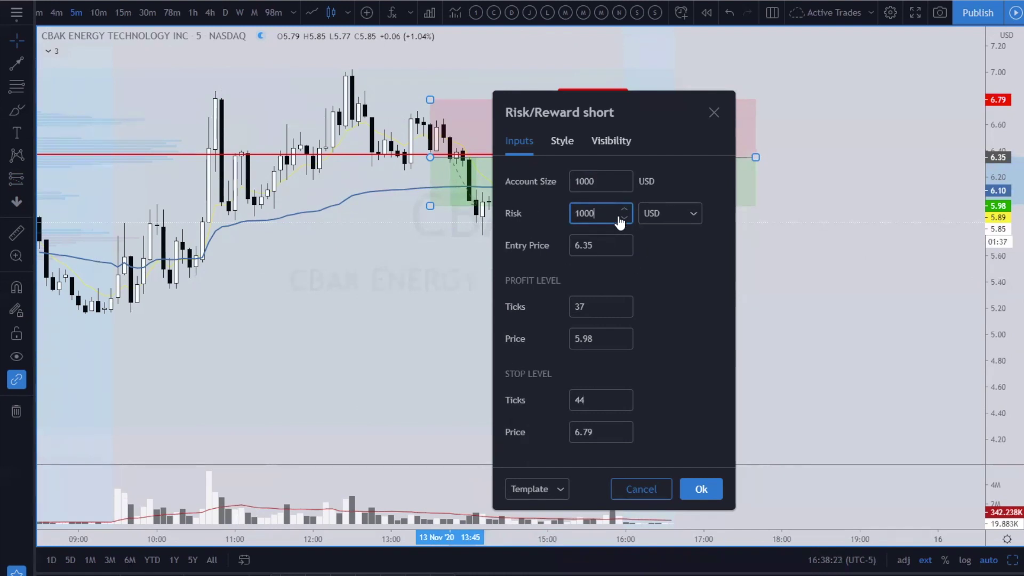
{"action": "key", "text": "BackSpace"}
{"action": "key", "text": "BackSpace"}
{"action": "key", "text": "BackSpace"}
{"action": "type", "text": "00"}
{"action": "left_click", "coordinate": [697, 376]}
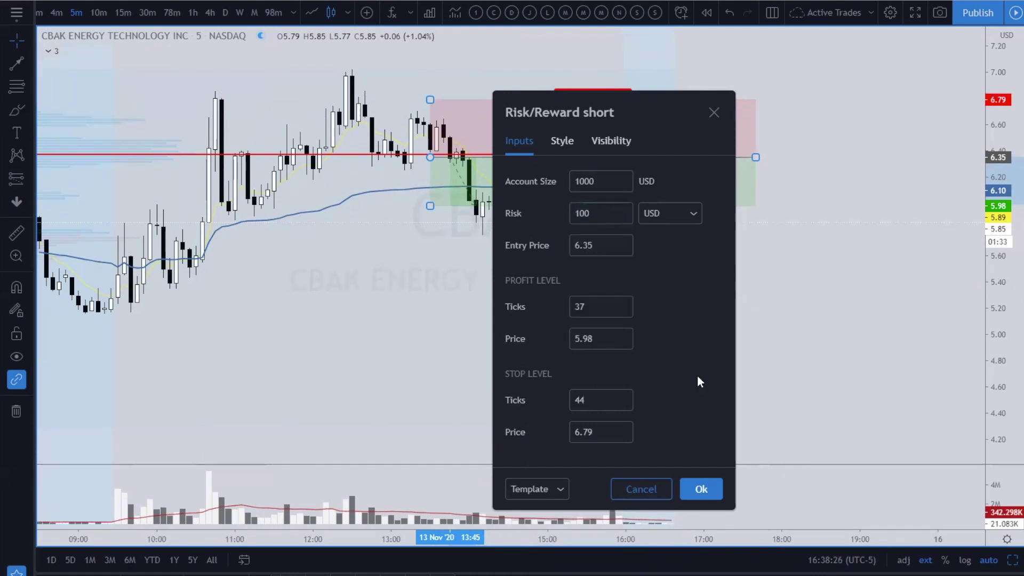
{"action": "left_click", "coordinate": [701, 489]}
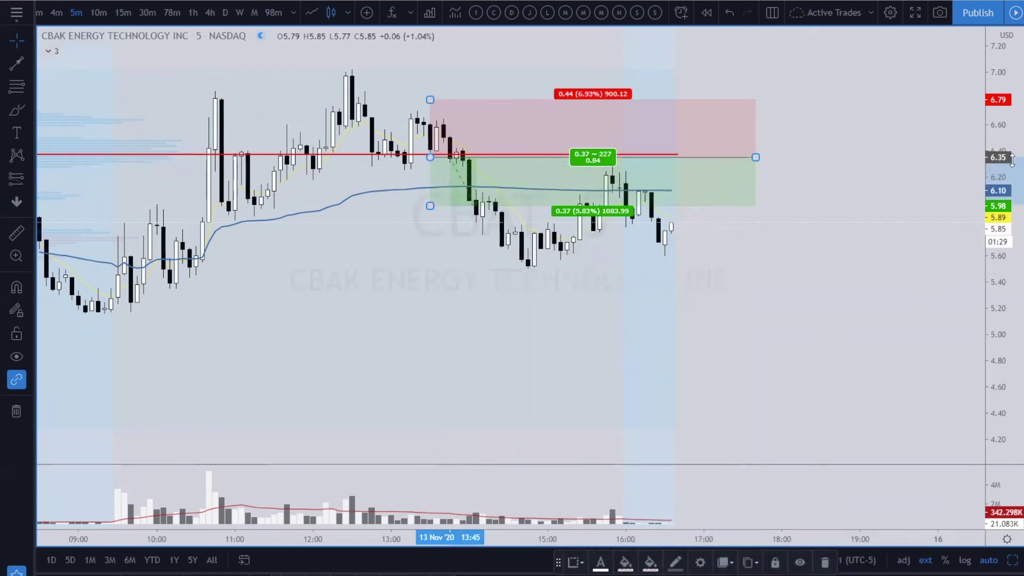
Move the short position's stop to 6.74 and target to 5.57 for a 2:1 ratio.
{"action": "double_click", "coordinate": [721, 124]}
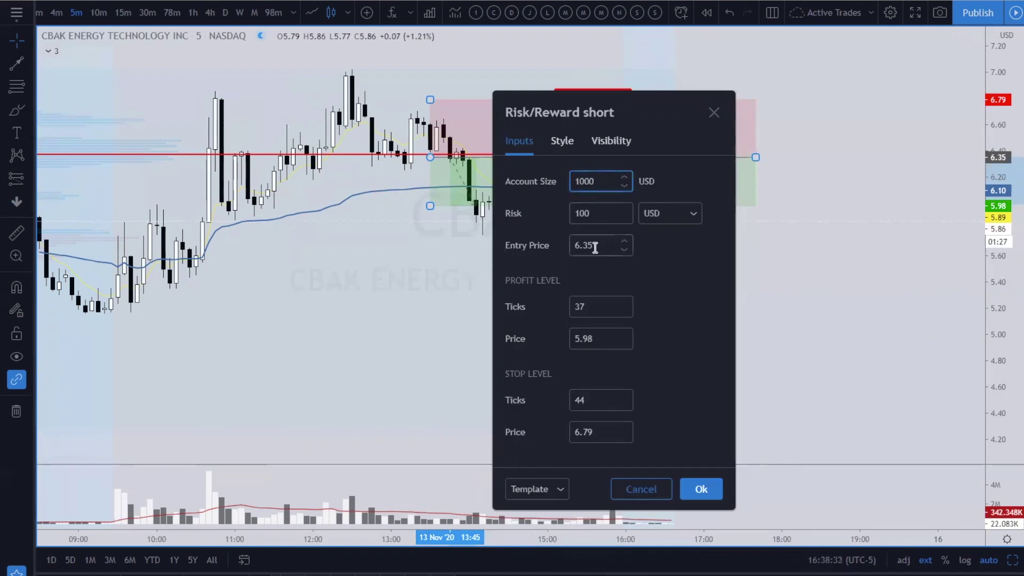
{"action": "key", "text": "Escape"}
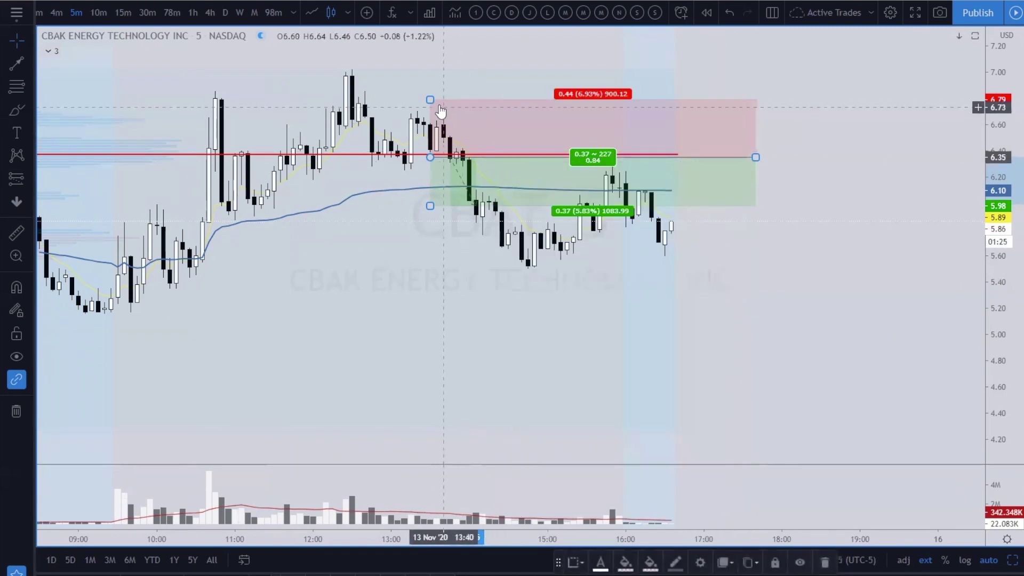
{"action": "mouse_move", "coordinate": [430, 100]}
{"action": "left_mouse_down"}
{"action": "mouse_move", "coordinate": [432, 71]}
{"action": "mouse_move", "coordinate": [435, 105]}
{"action": "left_mouse_up"}
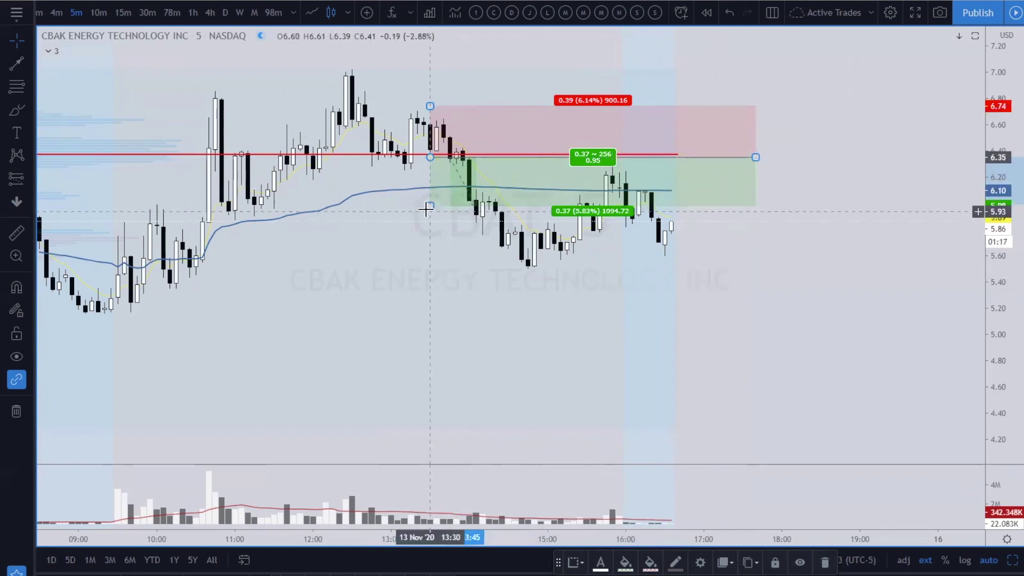
{"action": "left_click_drag", "start_coordinate": [430, 206], "coordinate": [422, 259]}
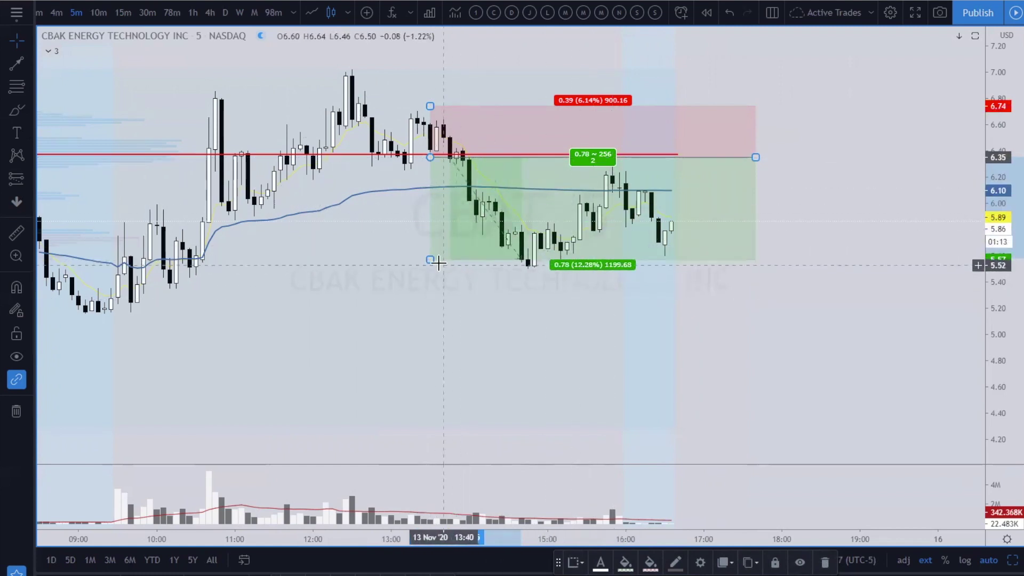
{"action": "double_click", "coordinate": [480, 227]}
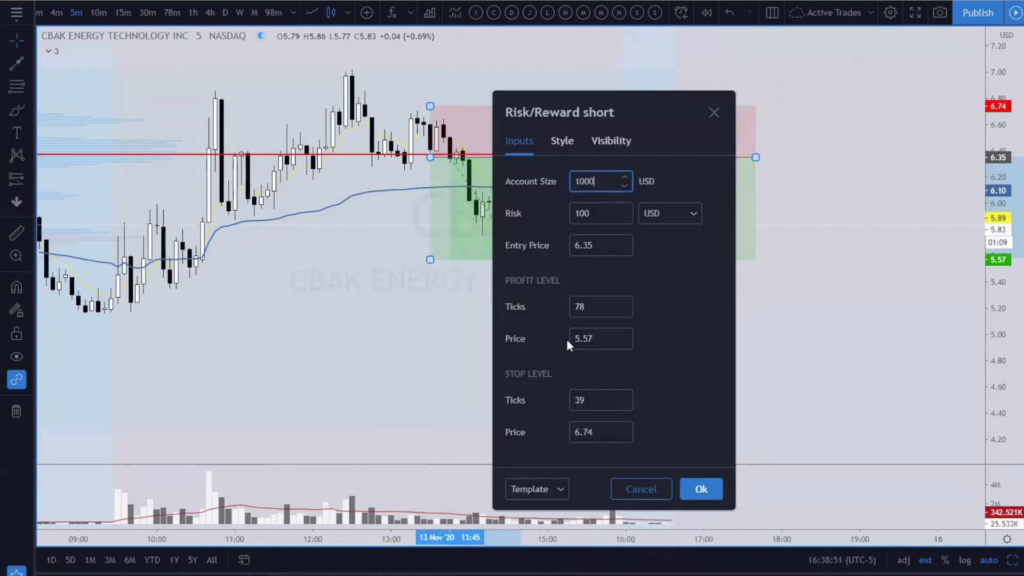
{"action": "left_click", "coordinate": [715, 113]}
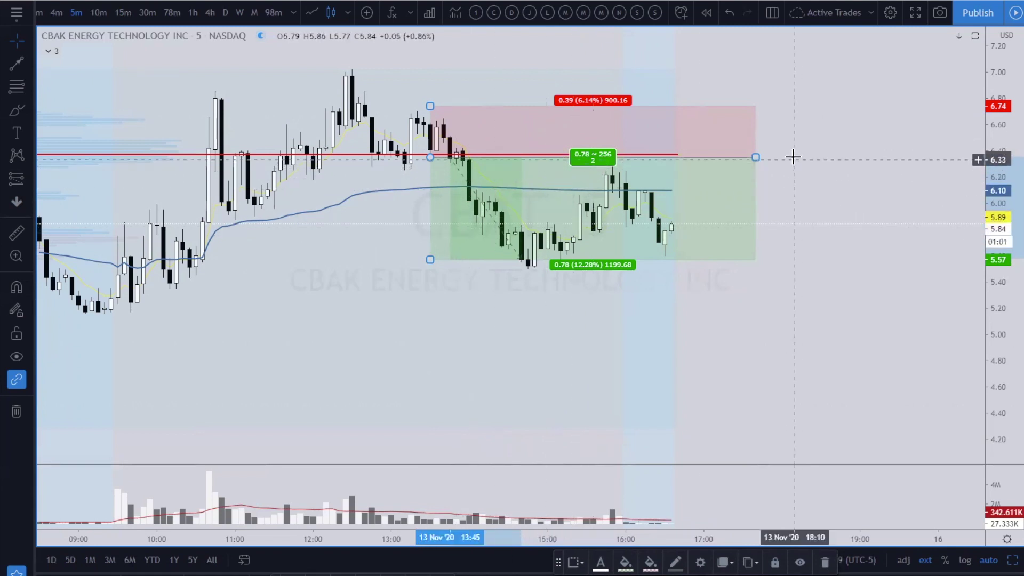
Drag the short box's right edge left so it ends around 15:50, before 16:00.
{"action": "left_click_drag", "start_coordinate": [755, 157], "coordinate": [671, 157]}
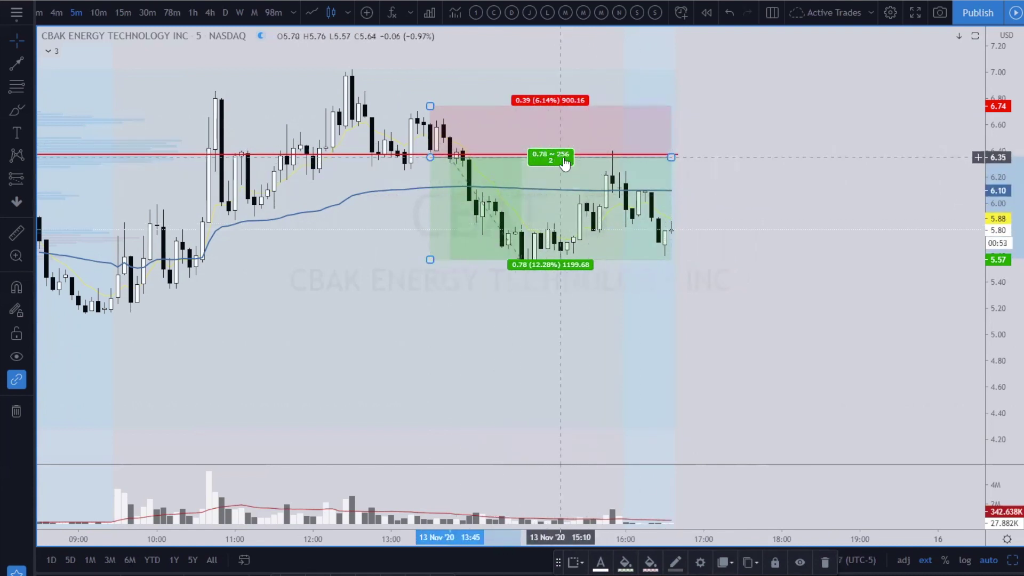
{"action": "left_click_drag", "start_coordinate": [670, 158], "coordinate": [613, 159]}
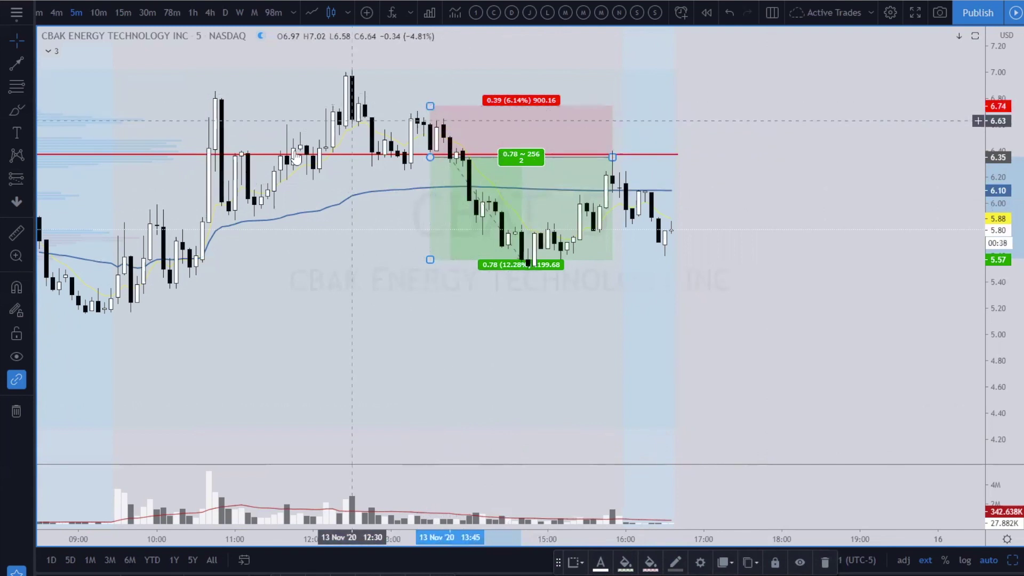
Draw a horizontal ray near 6.66 and apply the saved Current Stop template to it.
{"action": "left_click", "coordinate": [29, 64]}
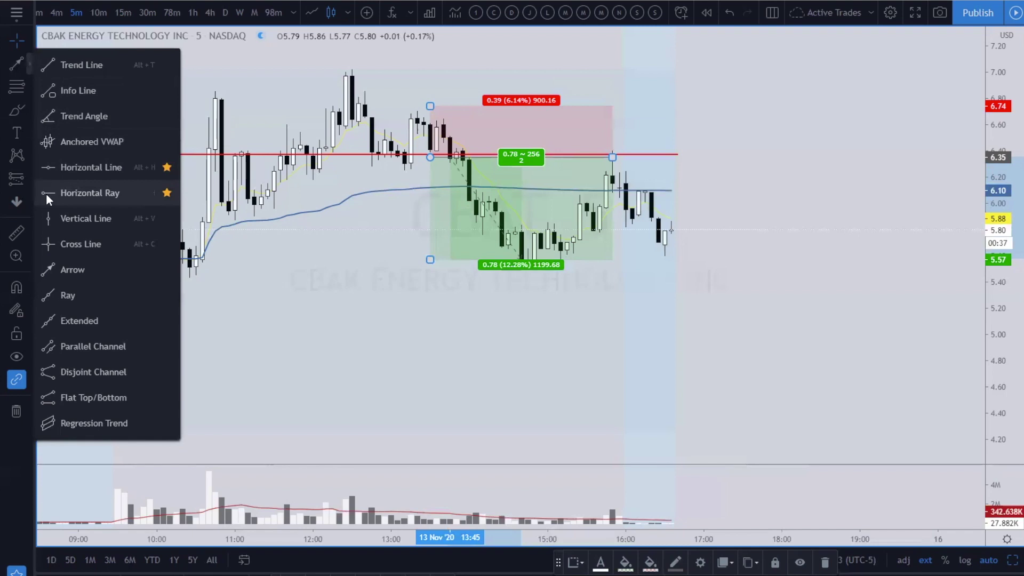
{"action": "left_click", "coordinate": [436, 116]}
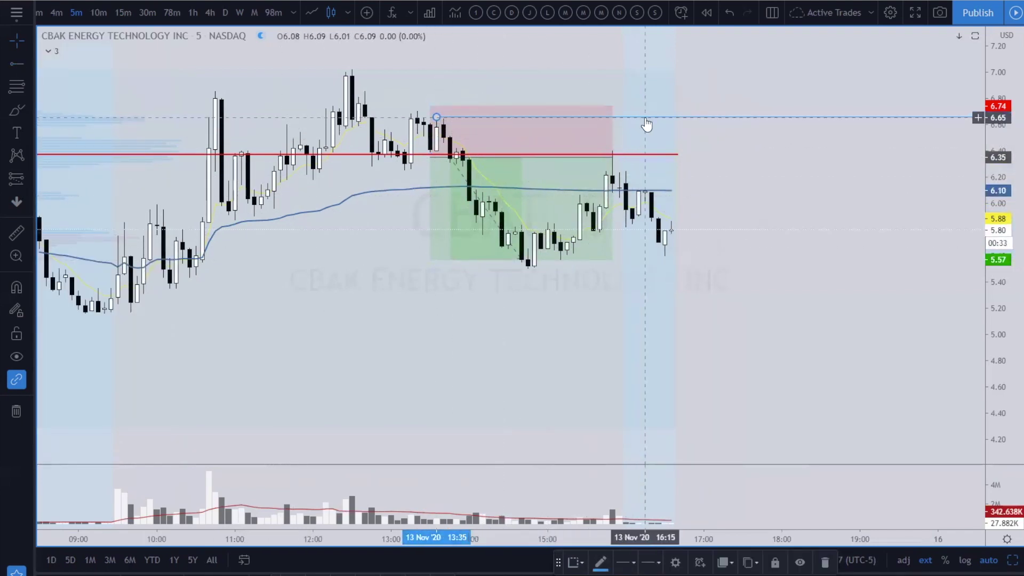
{"action": "right_click", "coordinate": [646, 120]}
{"action": "mouse_move", "coordinate": [702, 158]}
{"action": "left_click", "coordinate": [905, 176]}
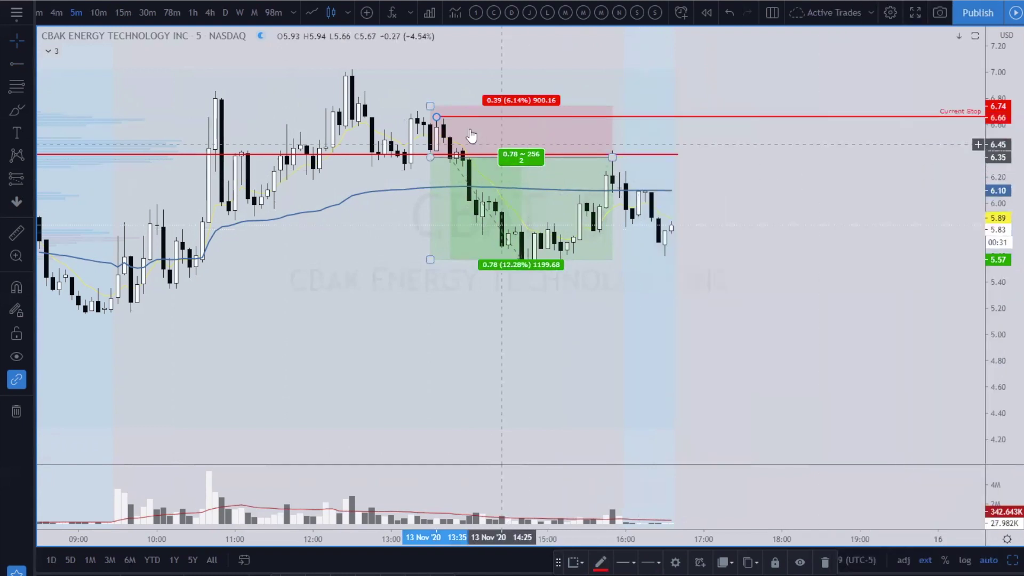
Drag the Current Stop ray to settle it at 6.49.
{"action": "left_click_drag", "start_coordinate": [439, 117], "coordinate": [453, 133]}
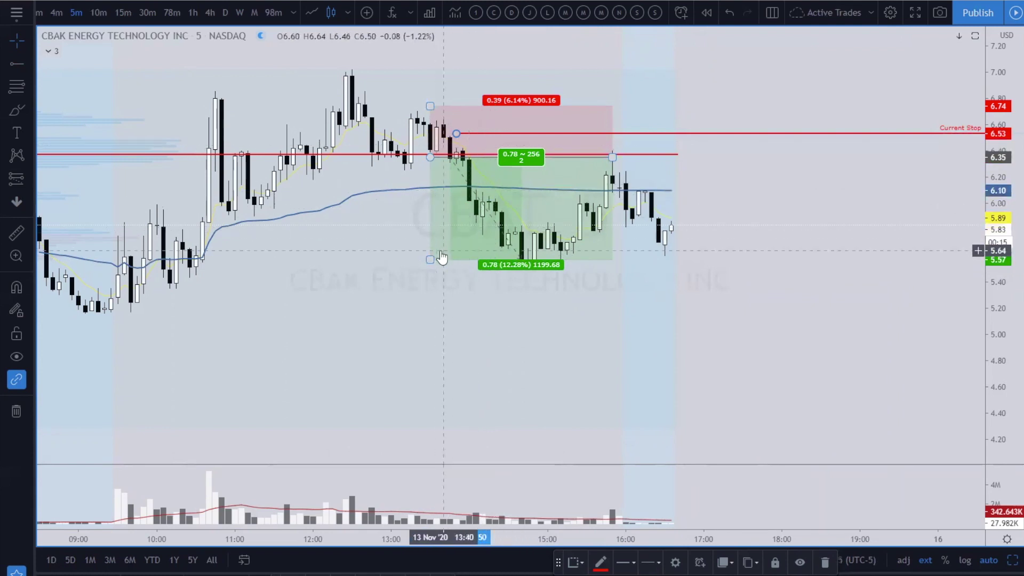
{"action": "left_click_drag", "start_coordinate": [456, 134], "coordinate": [476, 187]}
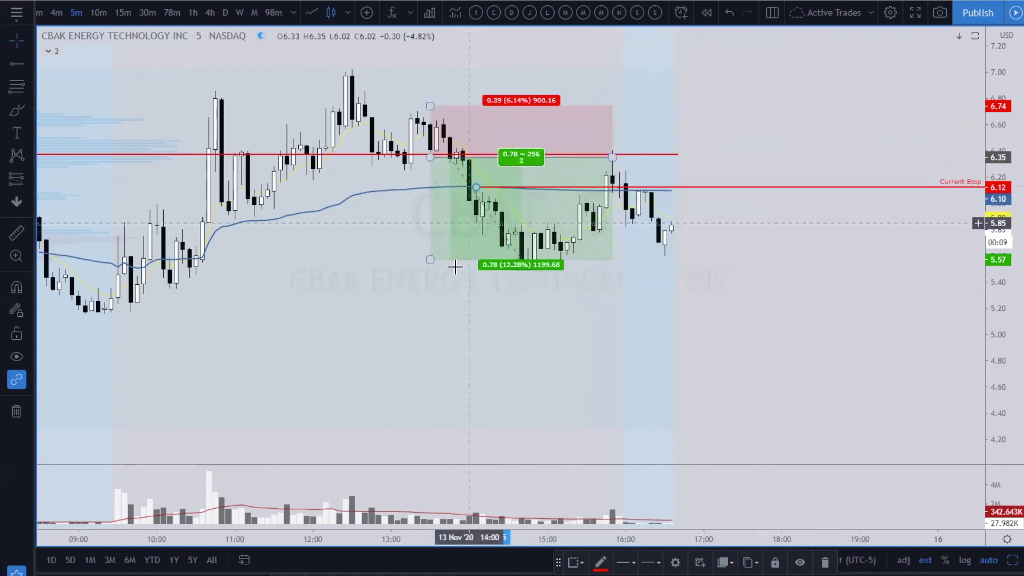
{"action": "left_click_drag", "start_coordinate": [475, 187], "coordinate": [481, 139]}
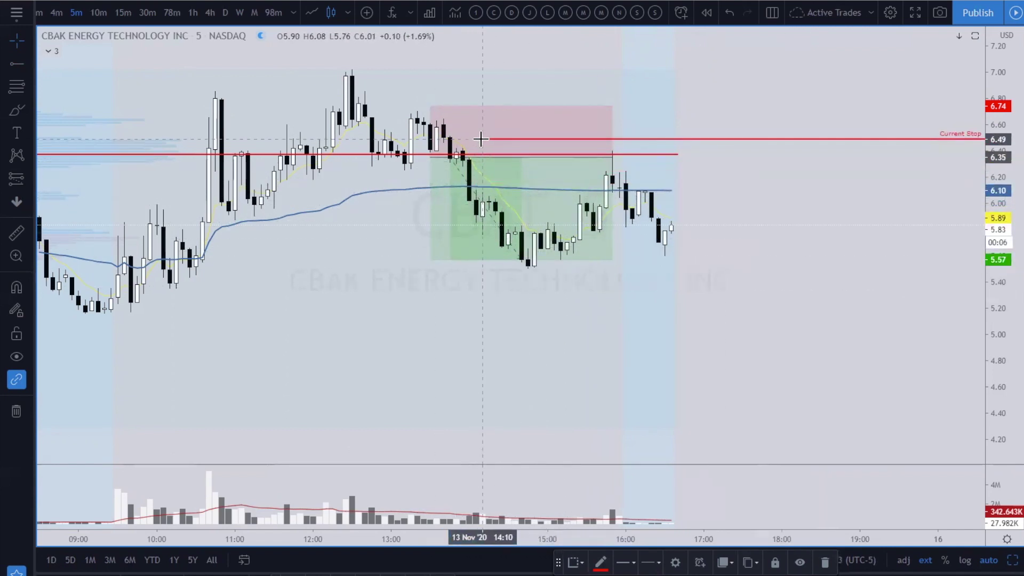